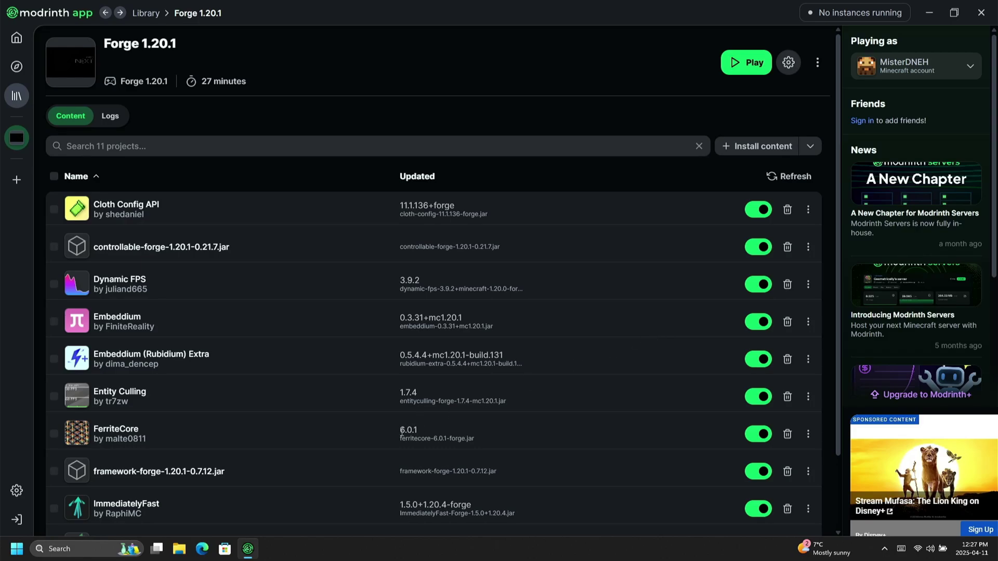
- Scroll through the Forge 1.20.1 instance's 11 installed mods, including Embeddium and Oculus
scroll(400, 433, "down", 3)
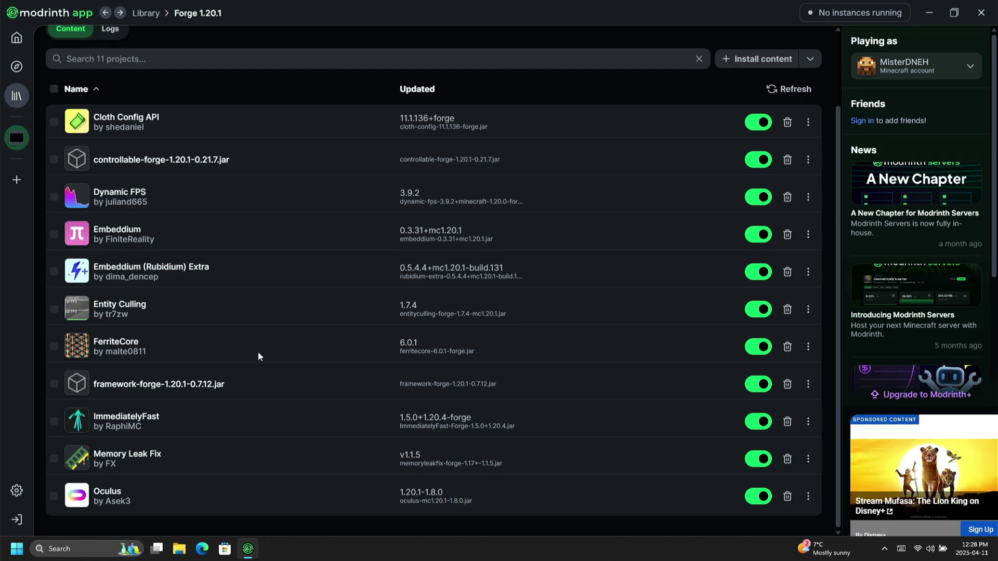
scroll(263, 372, "up", 3)
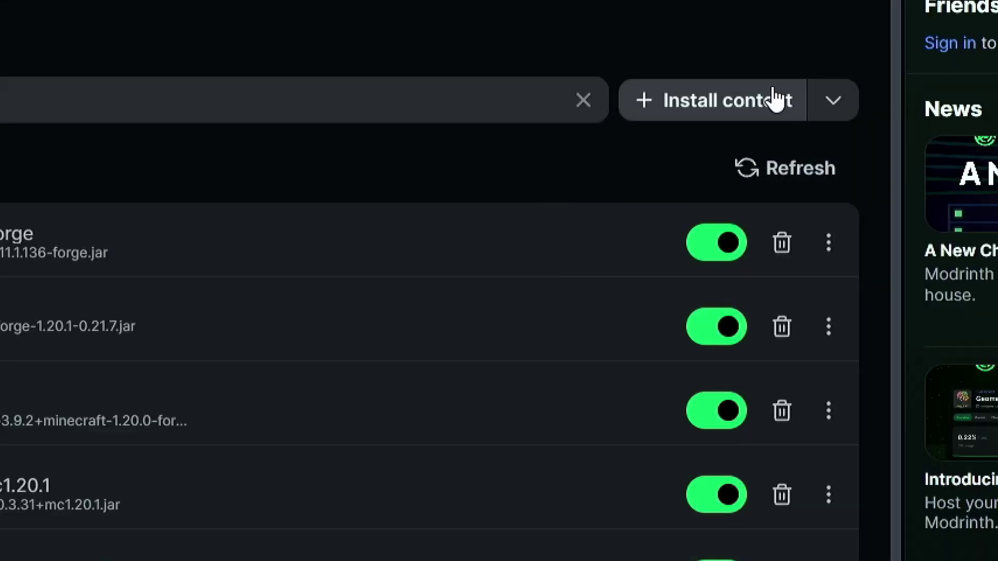
left_click(683, 107)
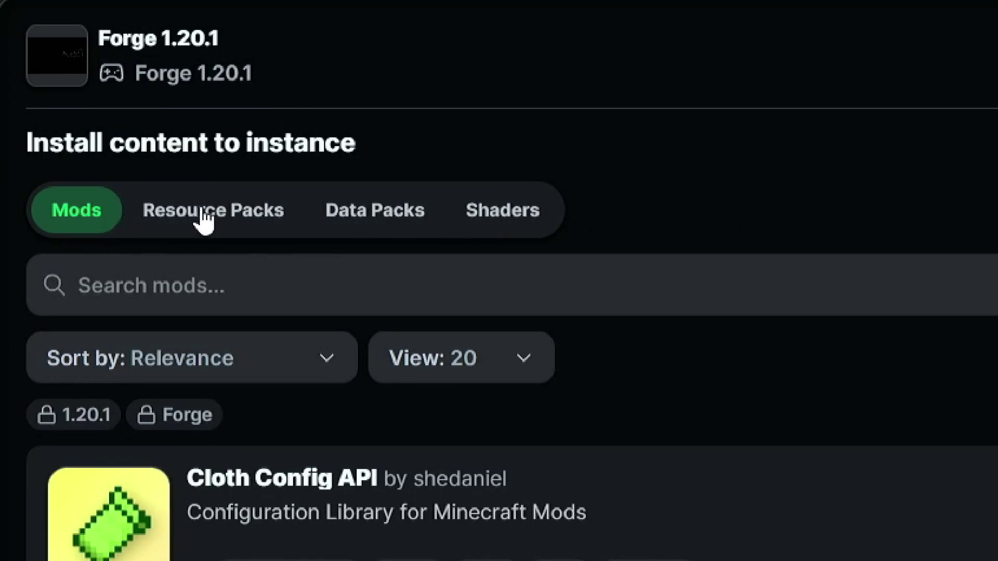
- Switch the content browser to Shaders and browse the 1.20.1 shader packs
left_click(525, 221)
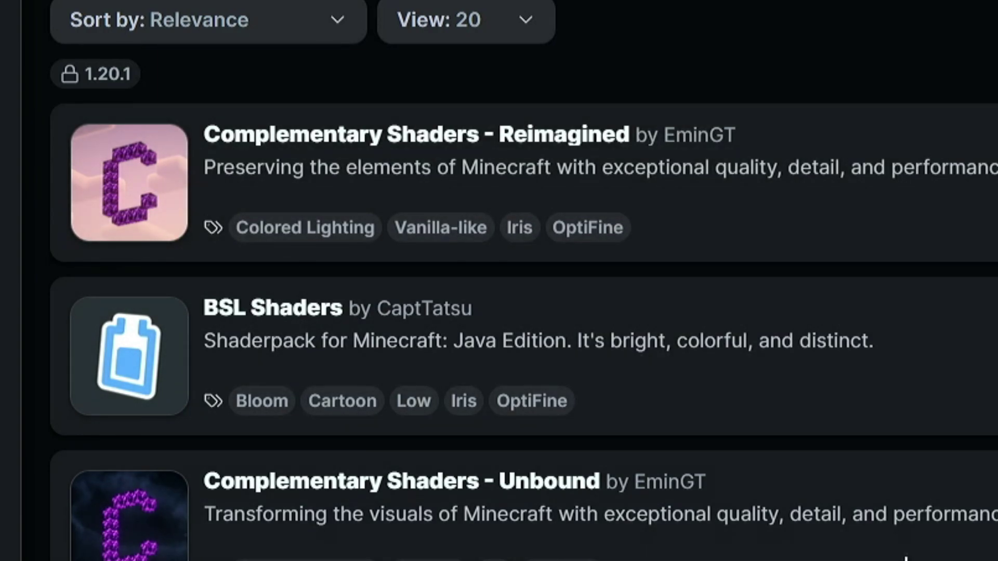
scroll(524, 281, "down", 10)
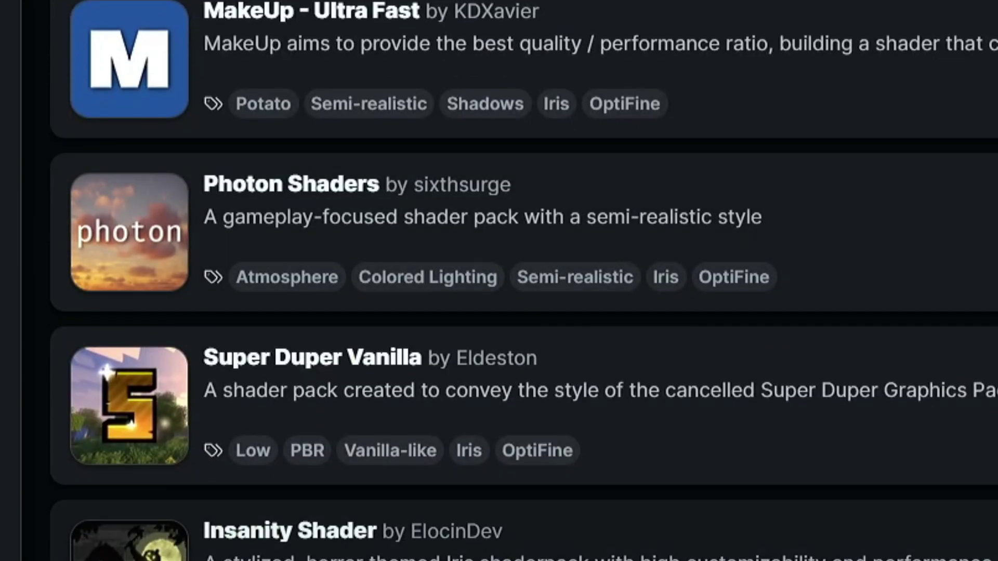
scroll(523, 280, "down", 5)
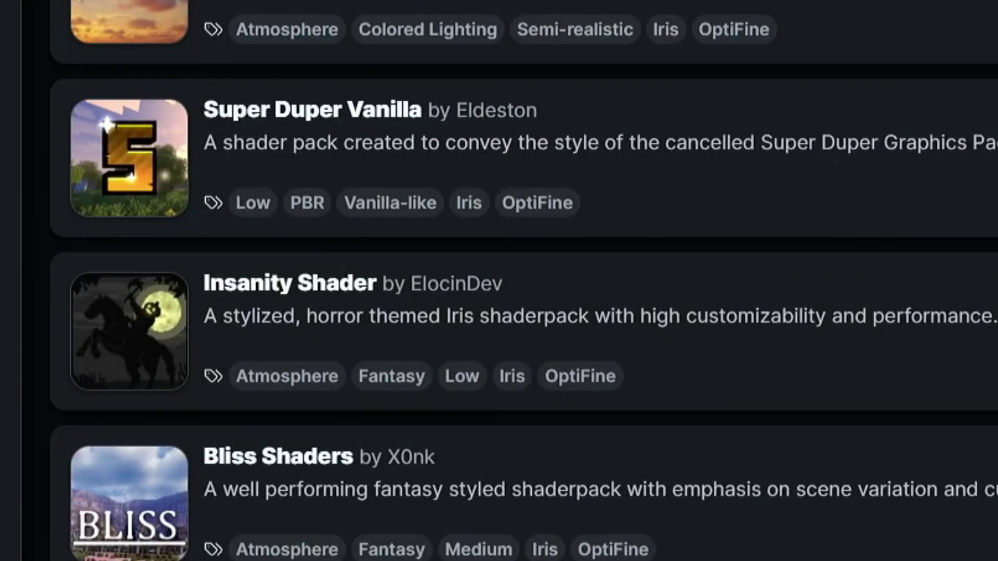
scroll(523, 281, "down", 7)
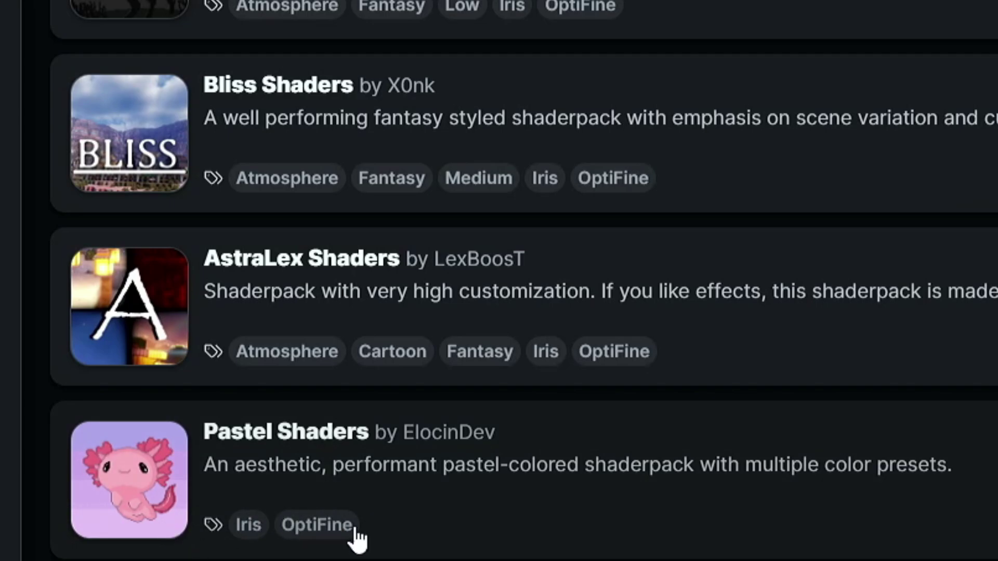
scroll(358, 540, "down", 12)
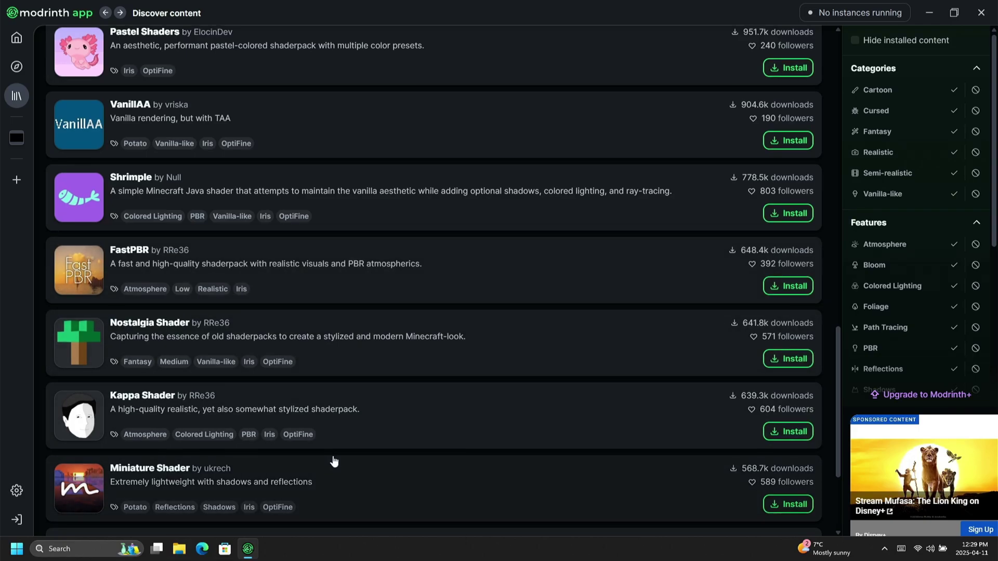
scroll(334, 461, "down", 3)
scroll(383, 385, "down", 1)
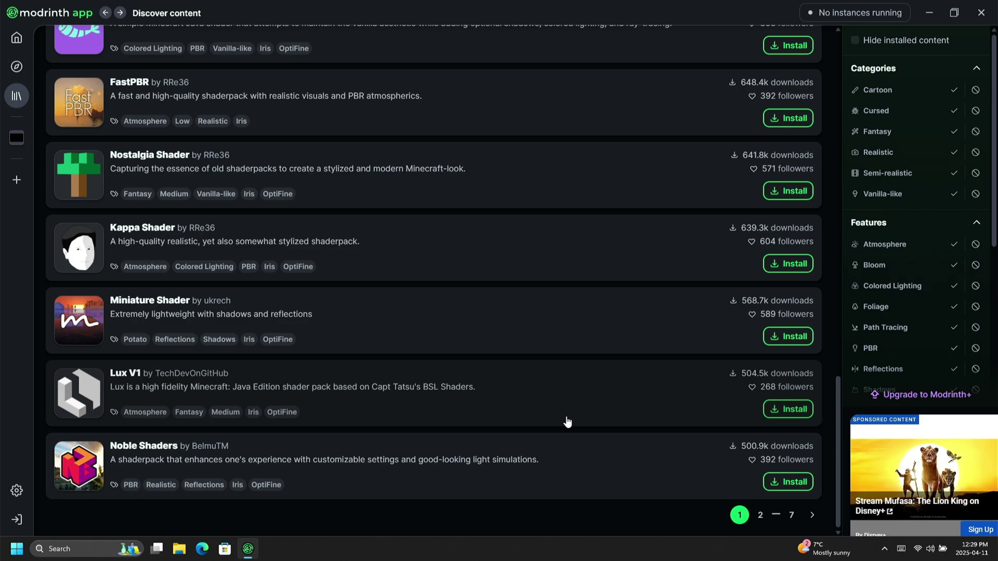
scroll(548, 478, "up", 15)
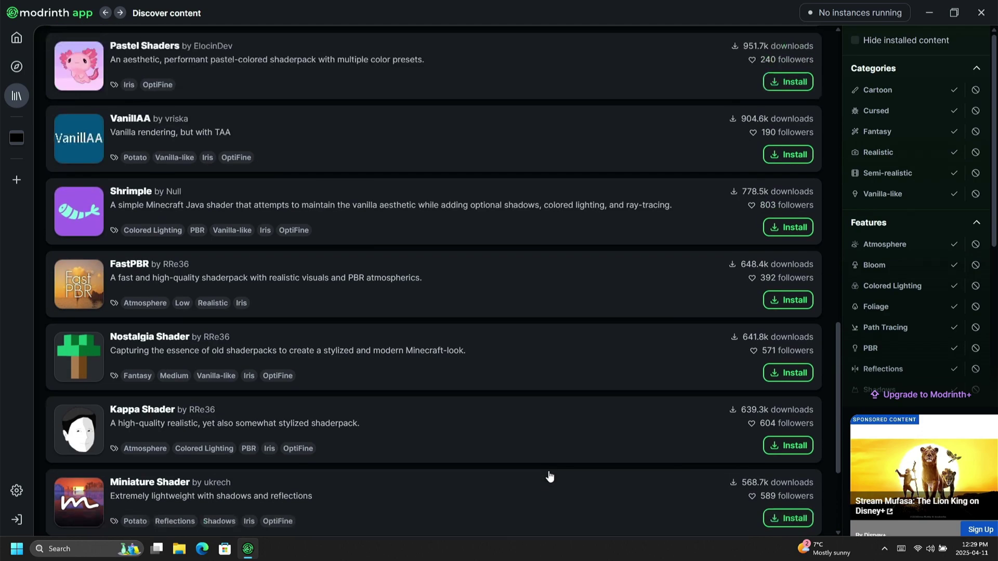
scroll(549, 476, "up", 7)
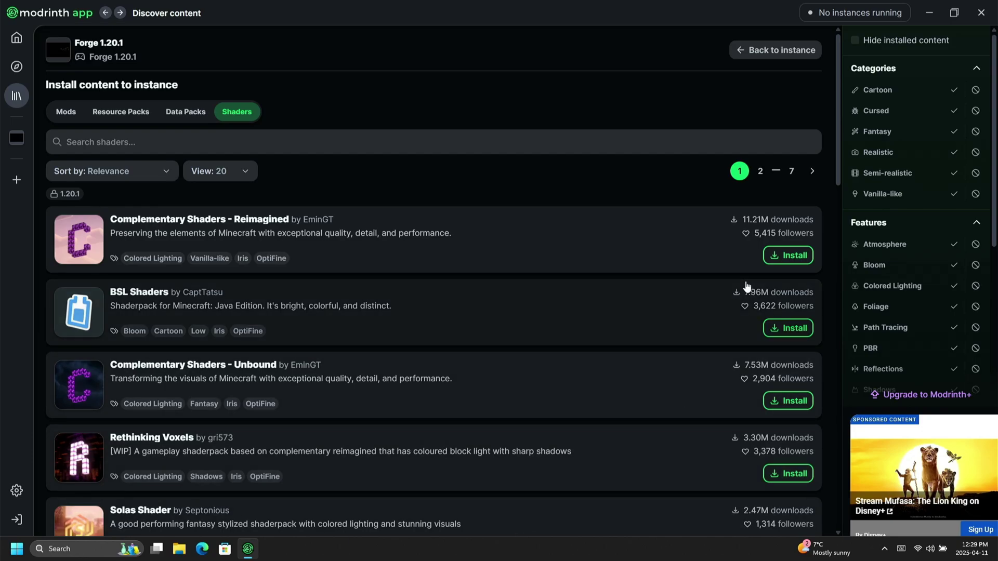
- Install Complementary Shaders - Reimagined, BSL Shaders and Super Duper Vanilla from the catalogue
left_click(809, 256)
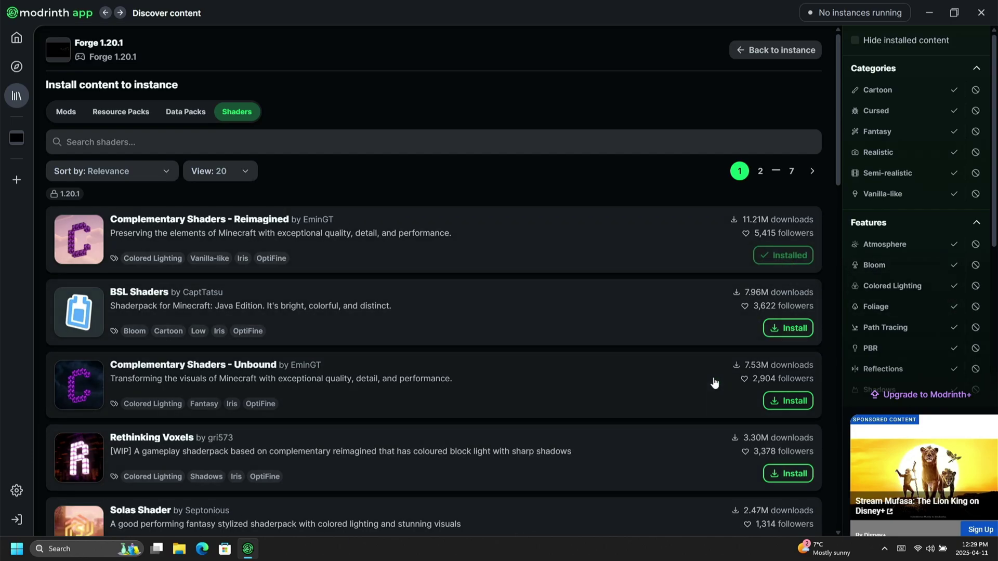
left_click(770, 327)
scroll(482, 338, "down", 4)
scroll(483, 337, "down", 2)
scroll(481, 338, "up", 3)
scroll(481, 338, "down", 3)
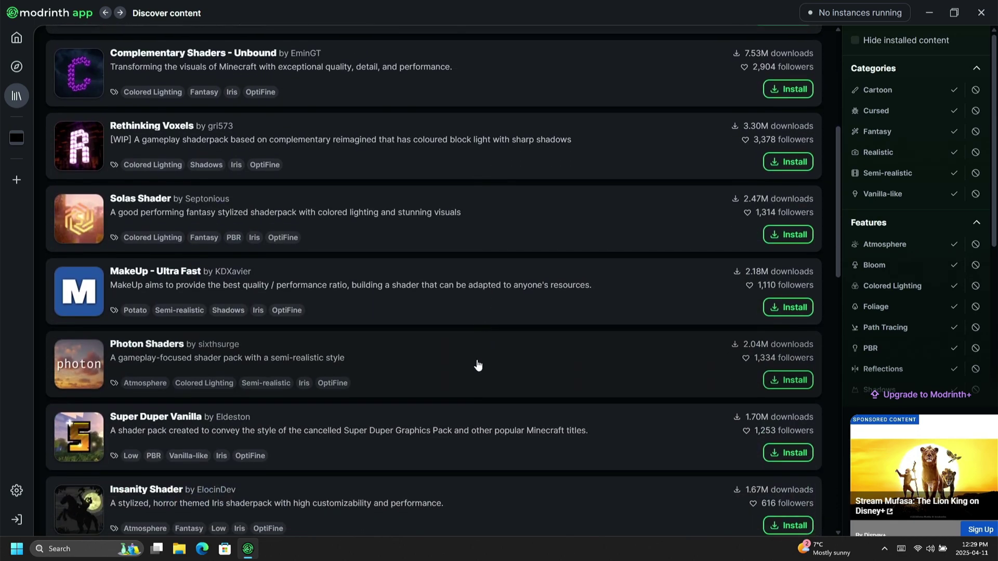
scroll(490, 403, "down", 3)
left_click(791, 298)
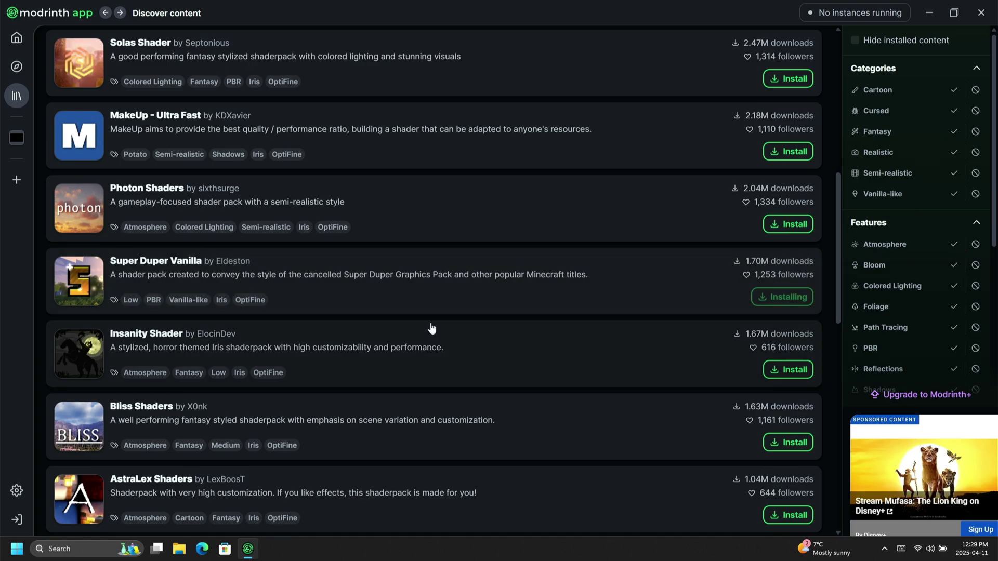
scroll(488, 356, "up", 4)
scroll(488, 357, "down", 8)
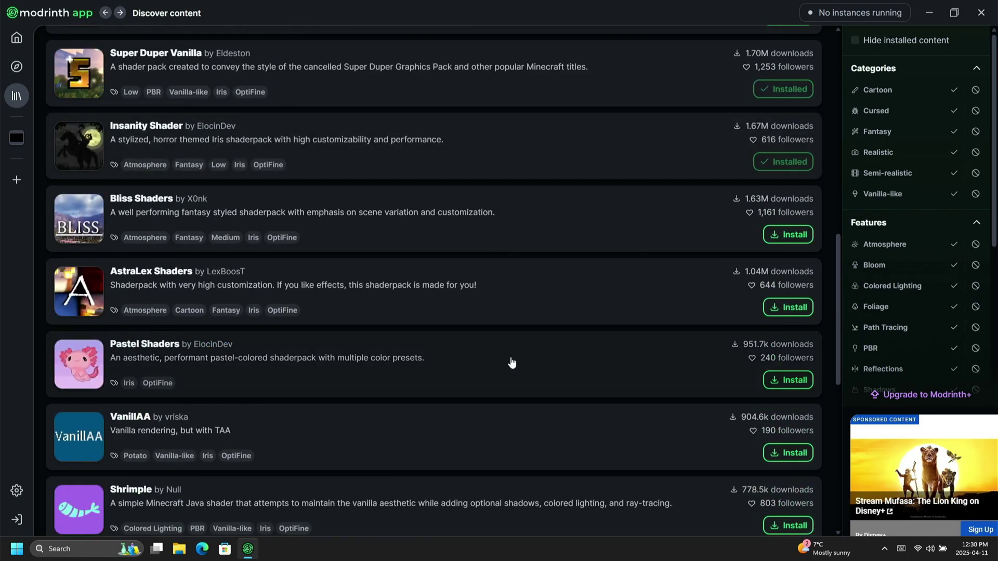
scroll(523, 372, "down", 7)
scroll(524, 374, "down", 3)
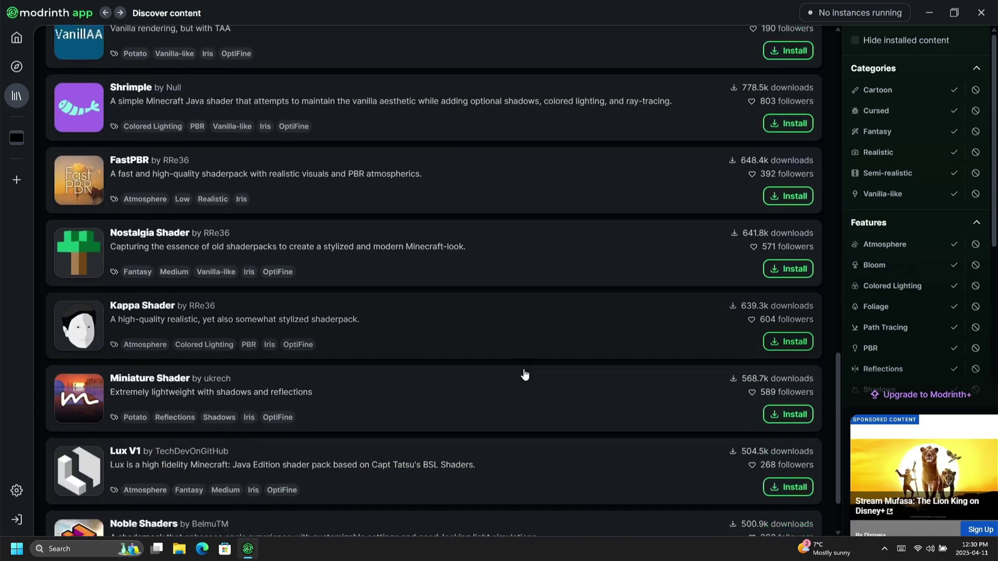
scroll(535, 374, "up", 20)
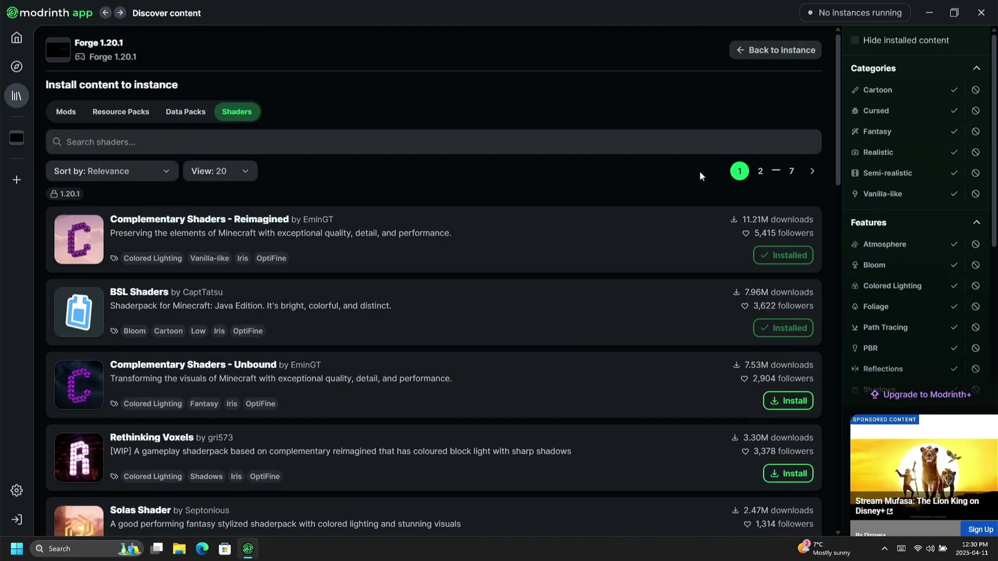
- Search 'ru' to install Rudimentary, then return to the Forge 1.20.1 instance page
left_click(503, 144)
type("ru")
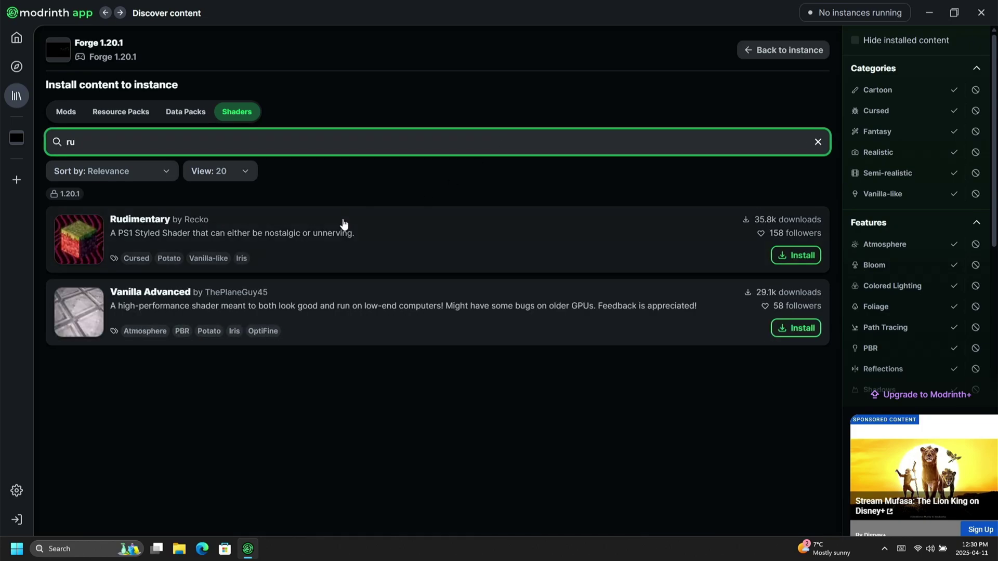
left_click(773, 262)
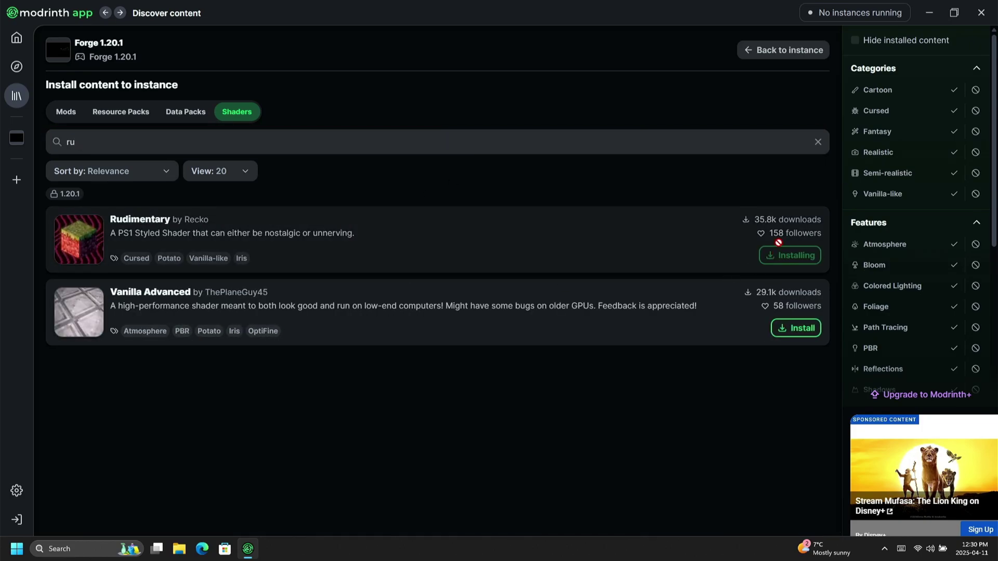
left_click(818, 144)
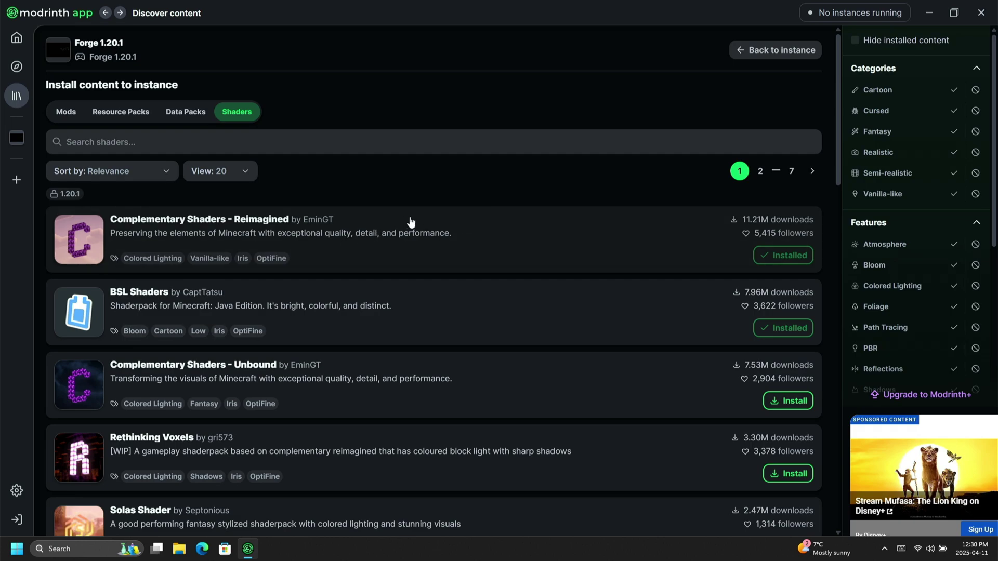
left_click(771, 50)
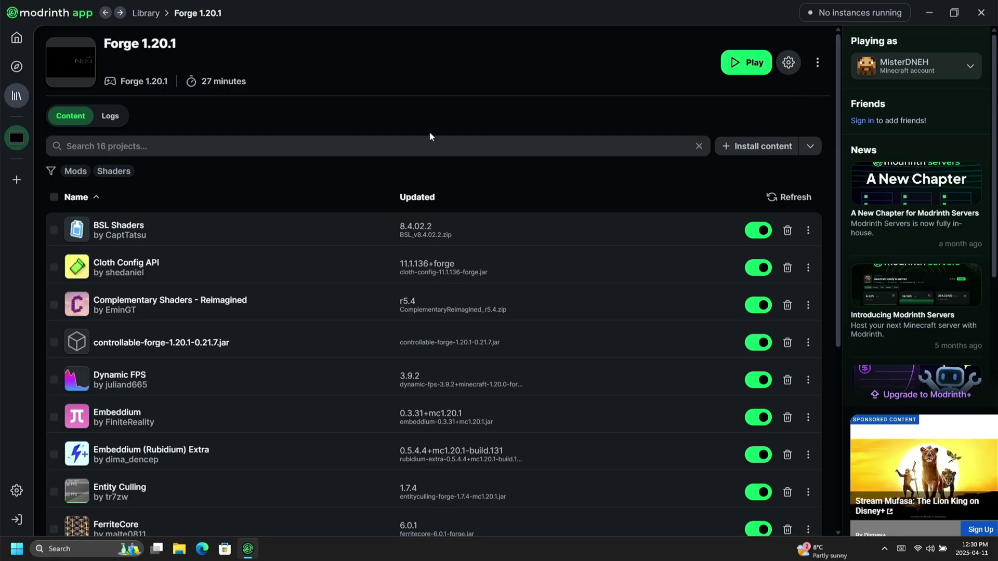
- Filter the instance content to its five shader packs and launch Minecraft
left_click(117, 171)
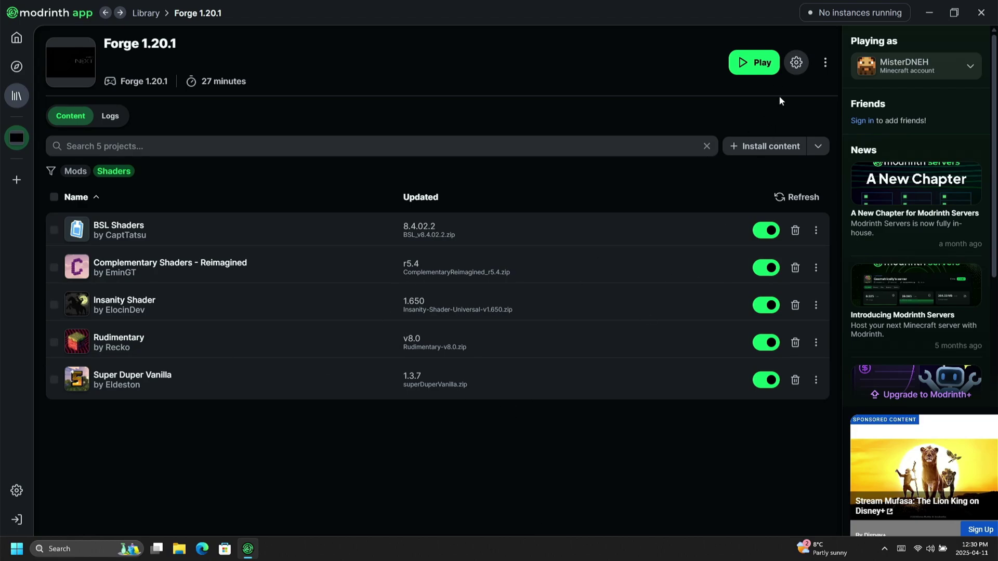
left_click(760, 64)
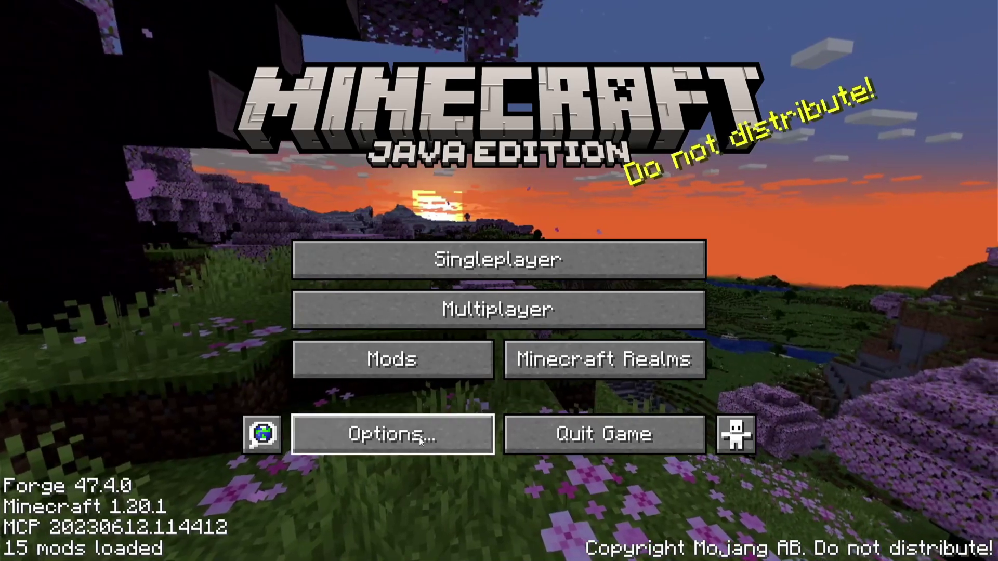
- Go to Options > Video Settings and open the Oculus Shader Packs list
left_click(422, 437)
left_click(418, 245)
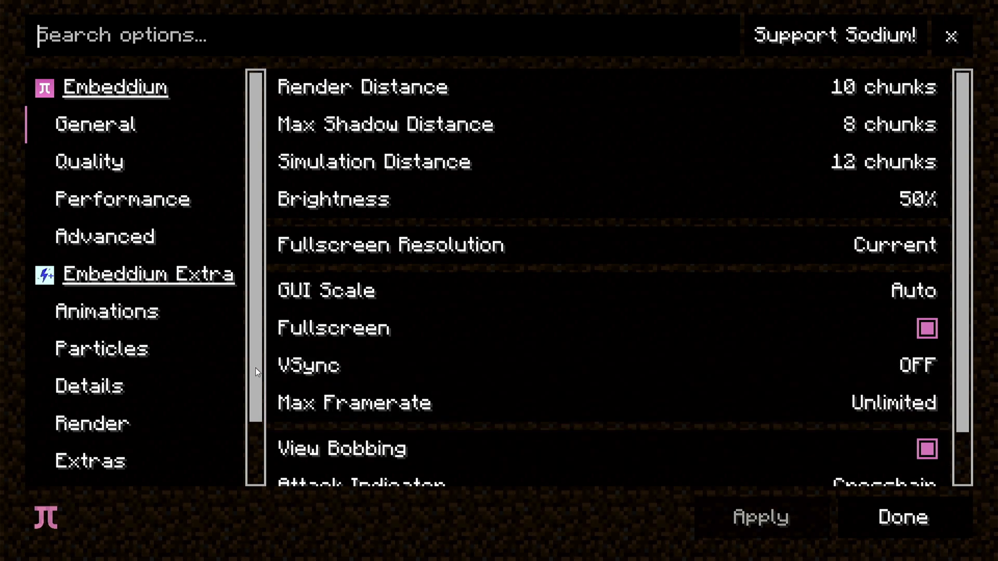
scroll(254, 285, "down", 3)
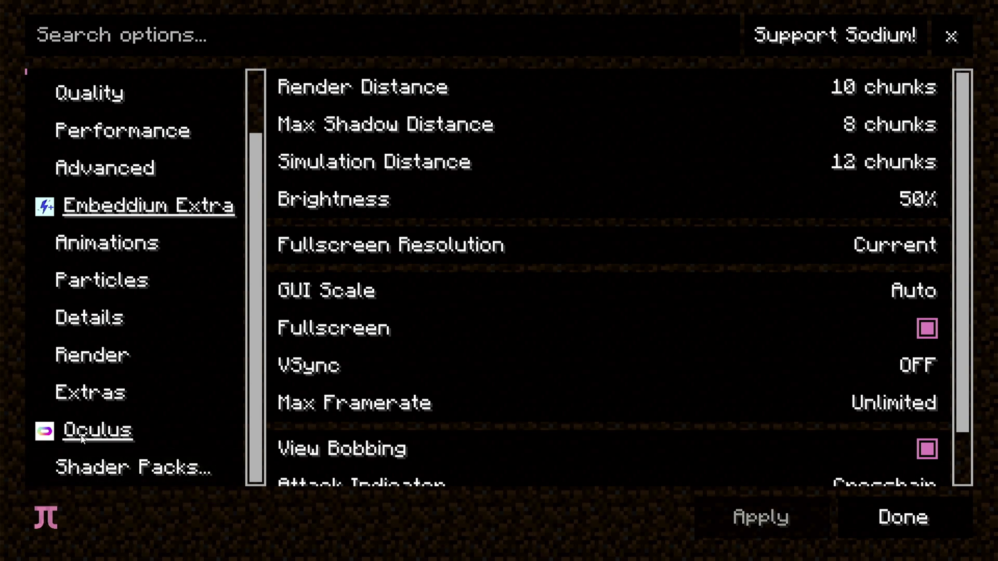
left_click(148, 468)
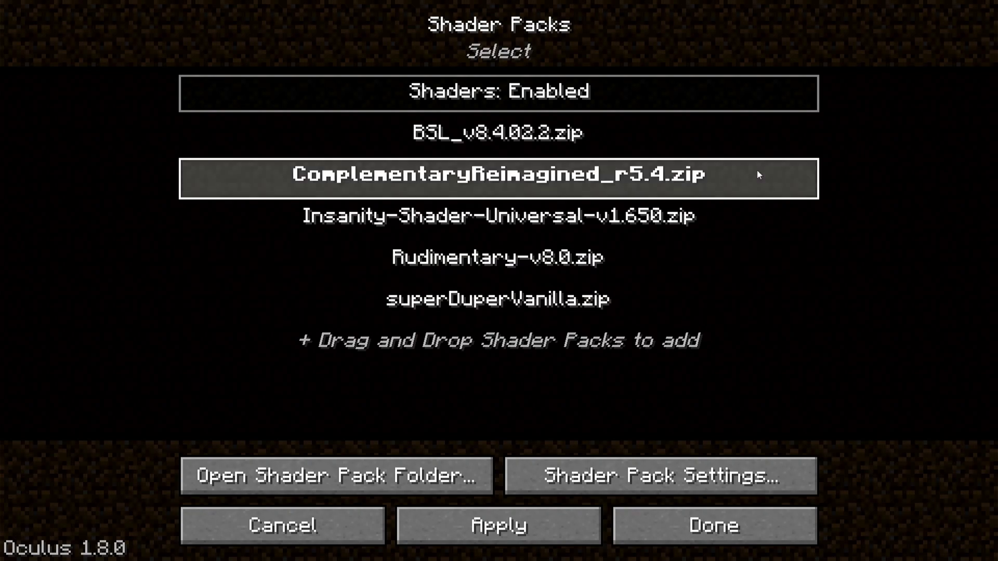
- Select BSL_v8.4.02.2.zip and open its shader pack settings
left_click(676, 136)
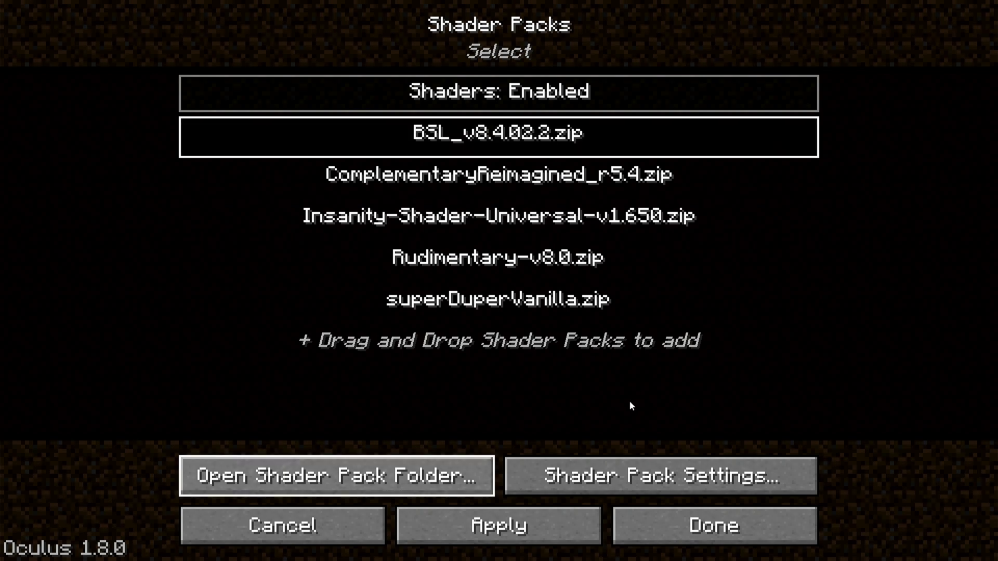
left_click(586, 479)
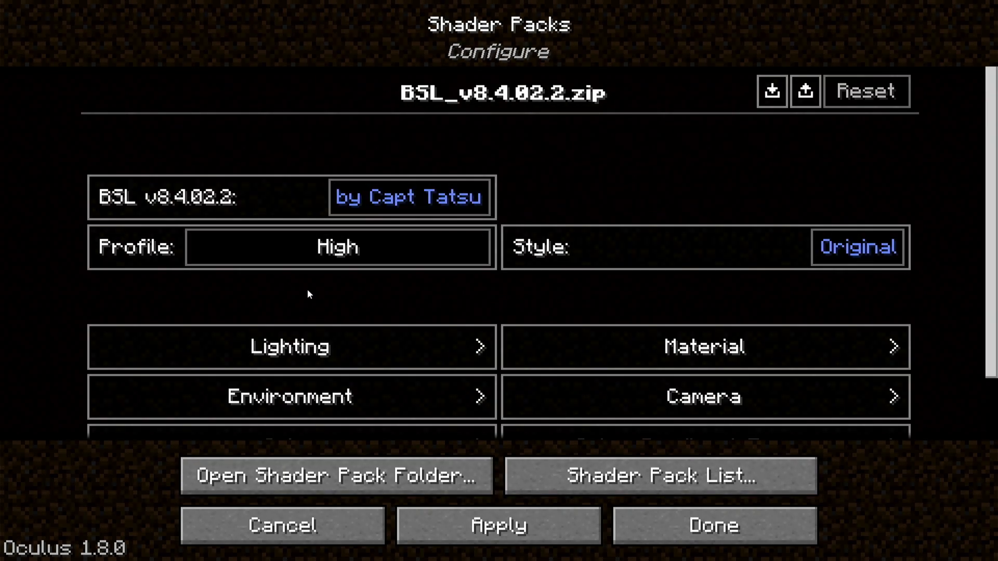
- Cycle BSL's Profile setting around to Minimum
left_click(343, 251)
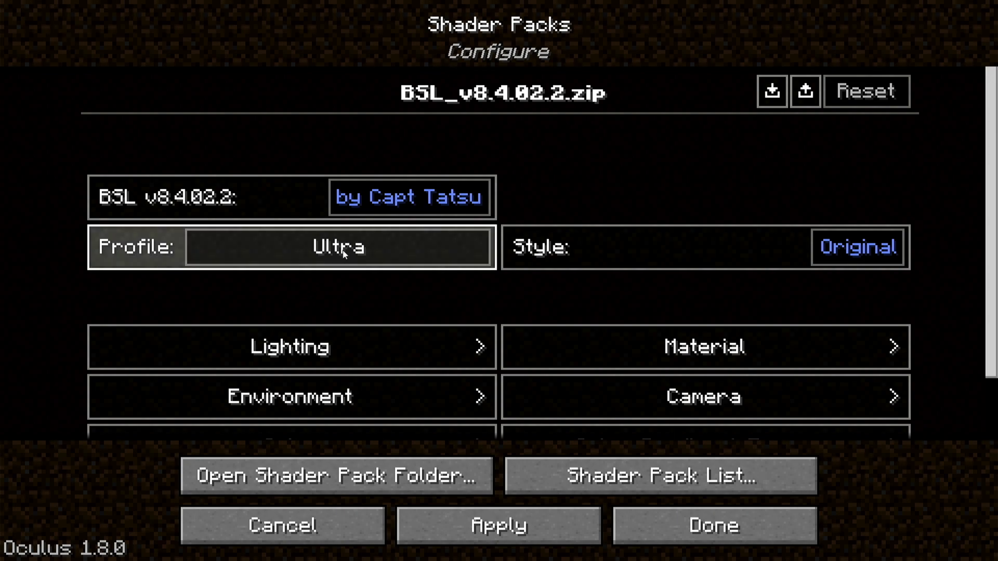
left_click(346, 253)
left_click(335, 248)
left_click(333, 248)
left_click(331, 251)
left_click(331, 253)
left_click(330, 253)
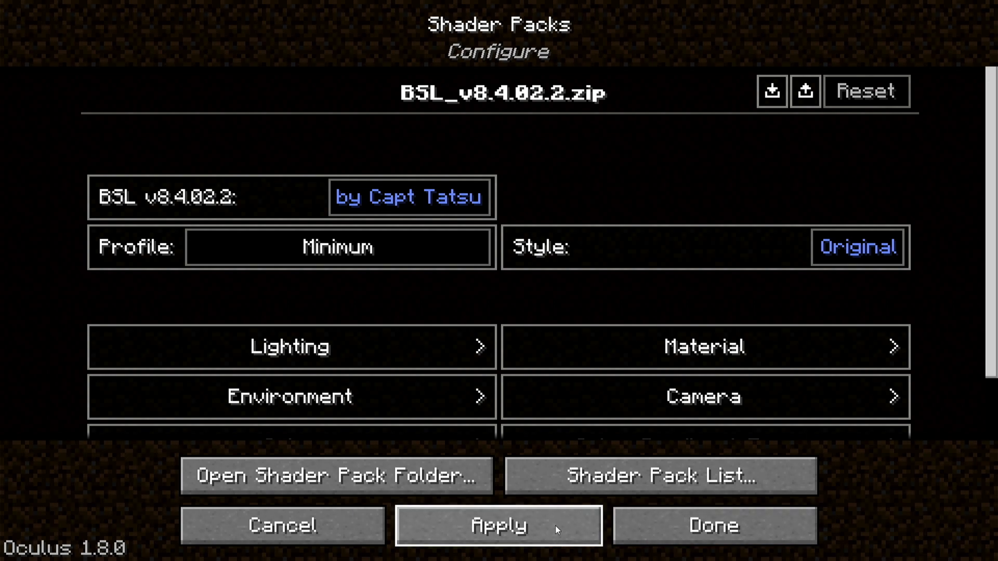
- Set BSL's Style to Classic and apply the changes
left_click(590, 238)
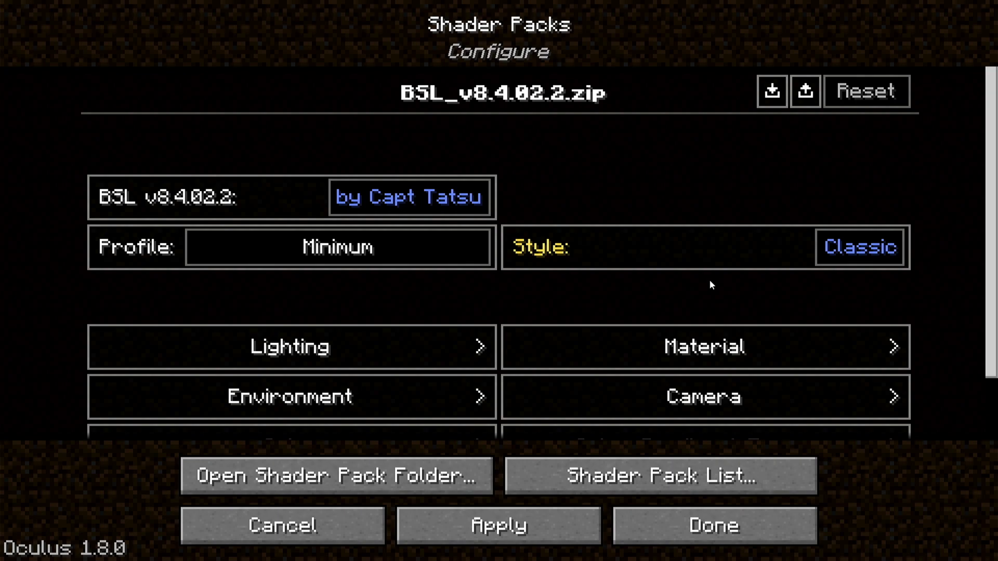
left_click(794, 253)
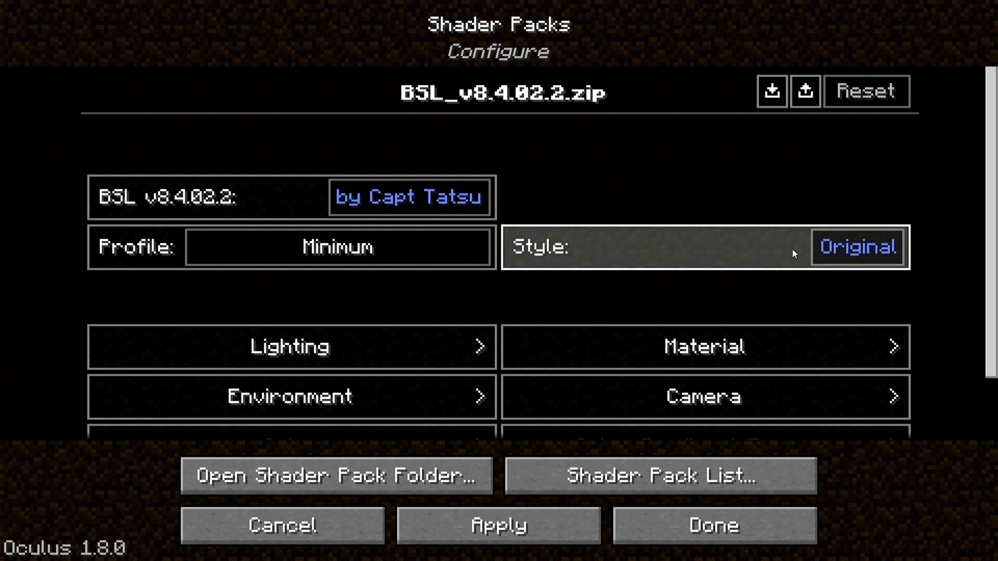
left_click(793, 253)
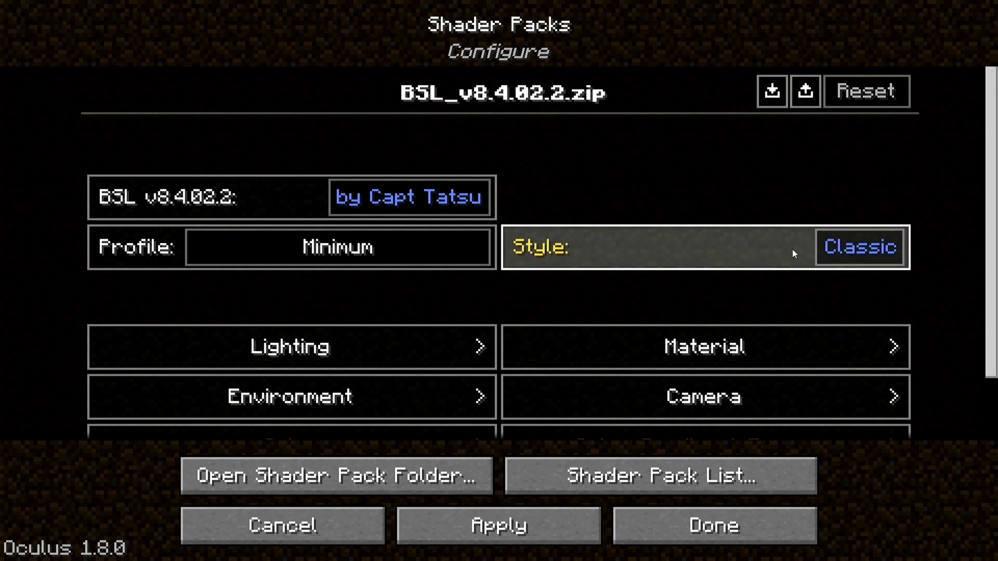
left_click(495, 537)
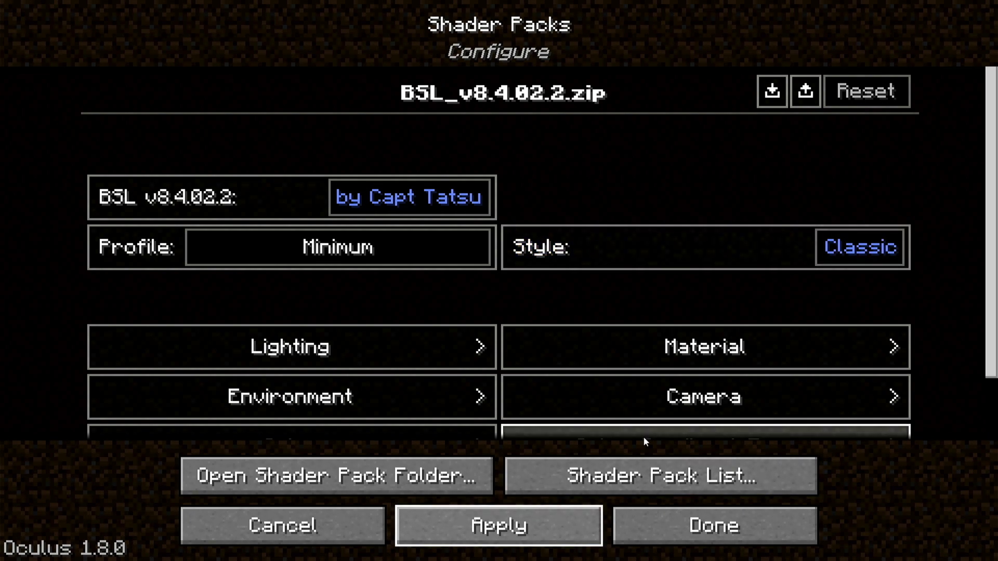
left_click(710, 527)
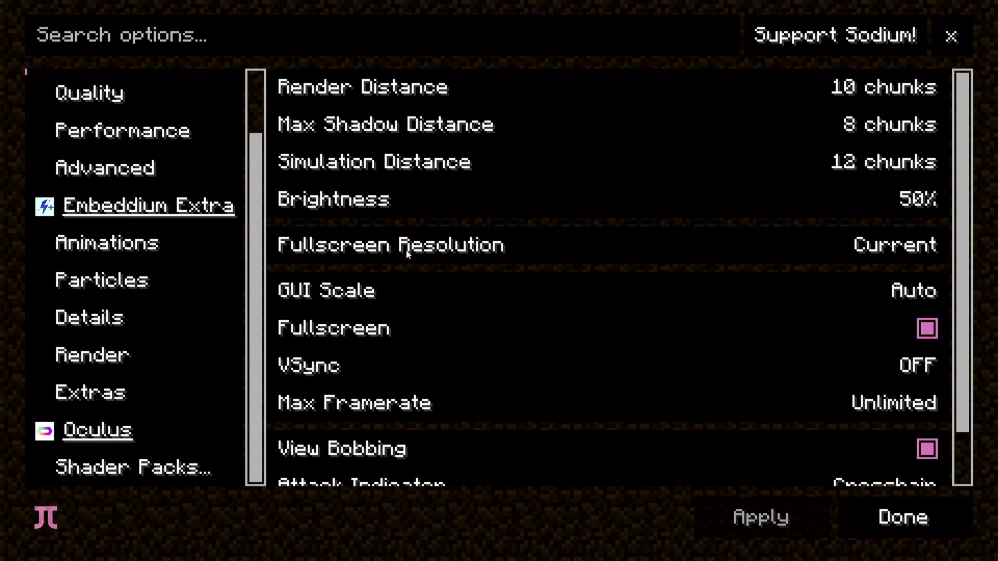
- Select ComplementaryReimagined and set its Profile to Very Low
left_click(157, 467)
left_click(563, 182)
left_click(604, 486)
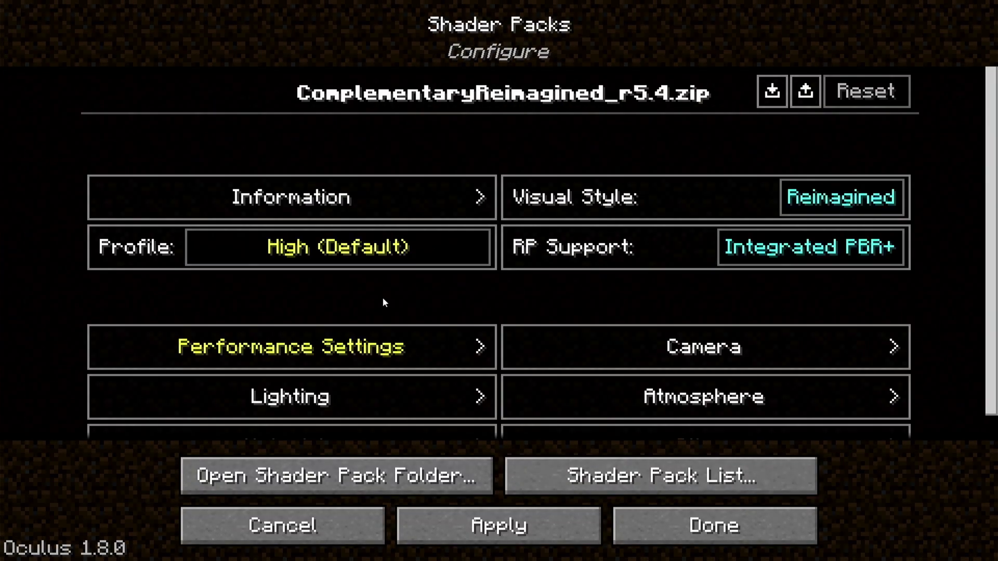
left_click(451, 264)
left_click(448, 265)
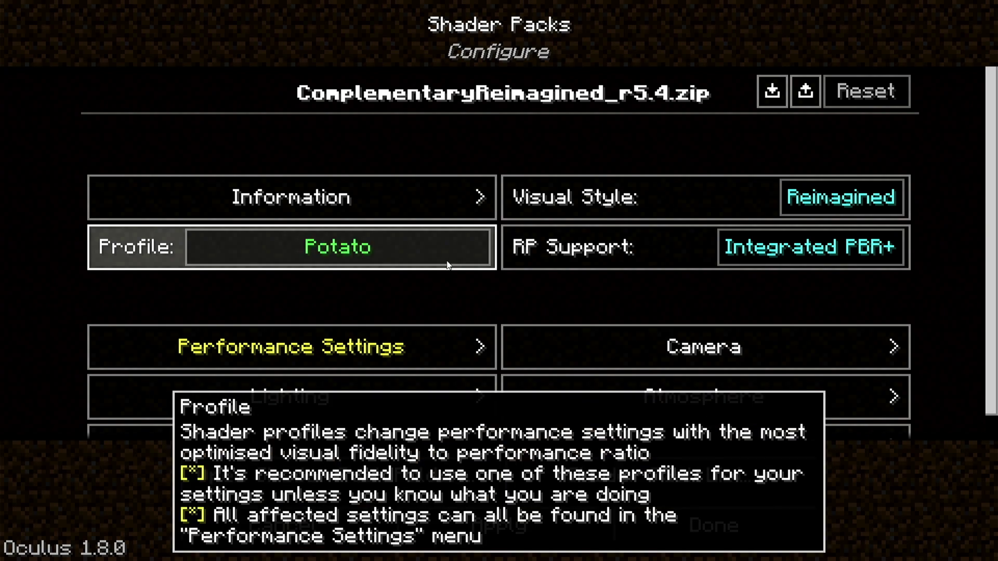
left_click(395, 252)
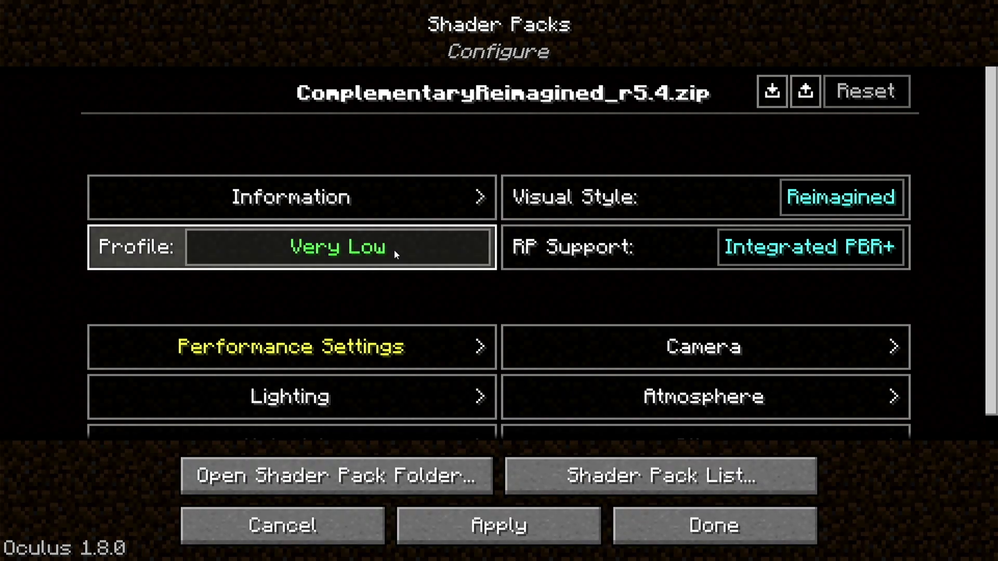
- Set Complementary's RP Support to Basic
scroll(798, 283, "down", 2)
left_click(818, 217)
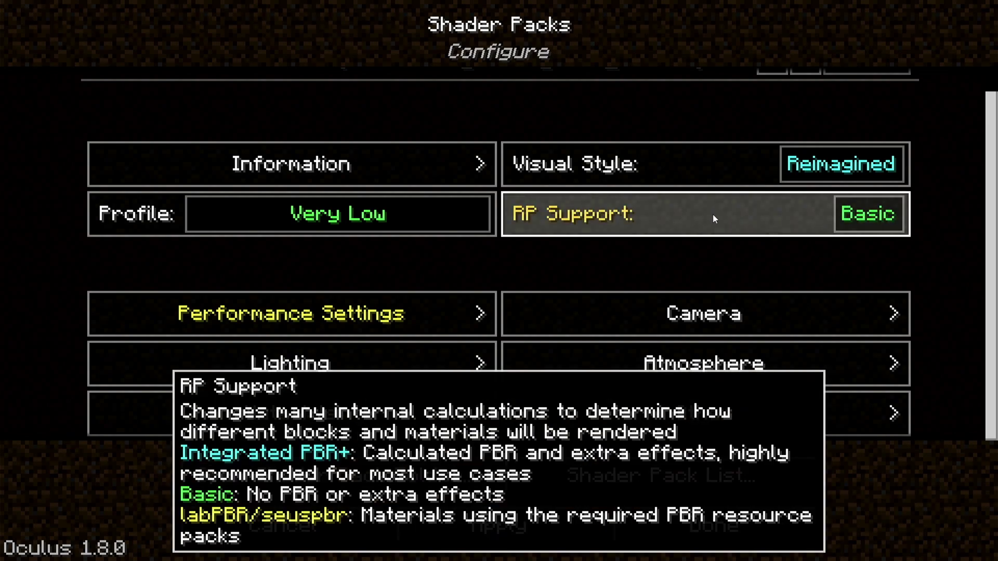
left_click(790, 226)
left_click(791, 229)
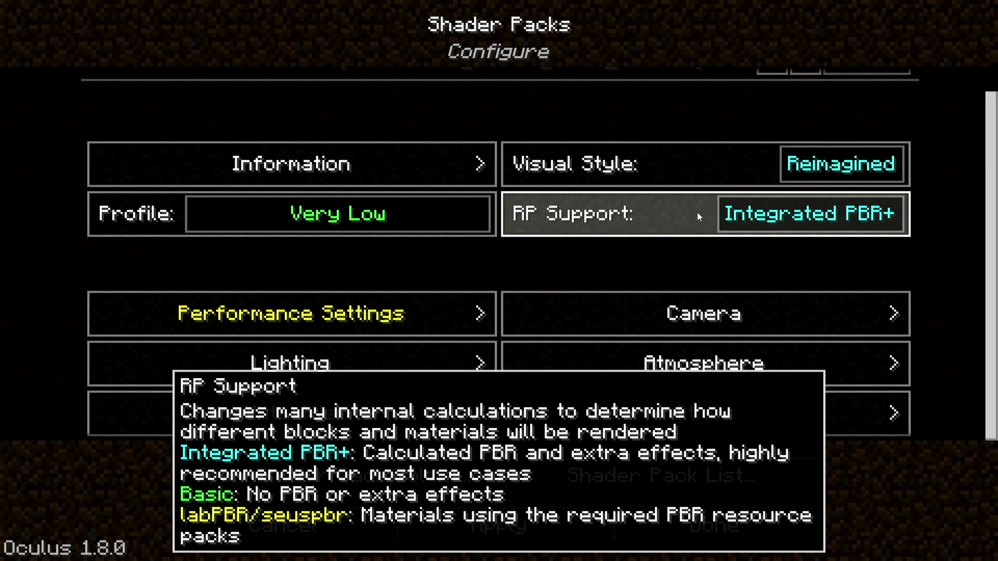
left_click(698, 215)
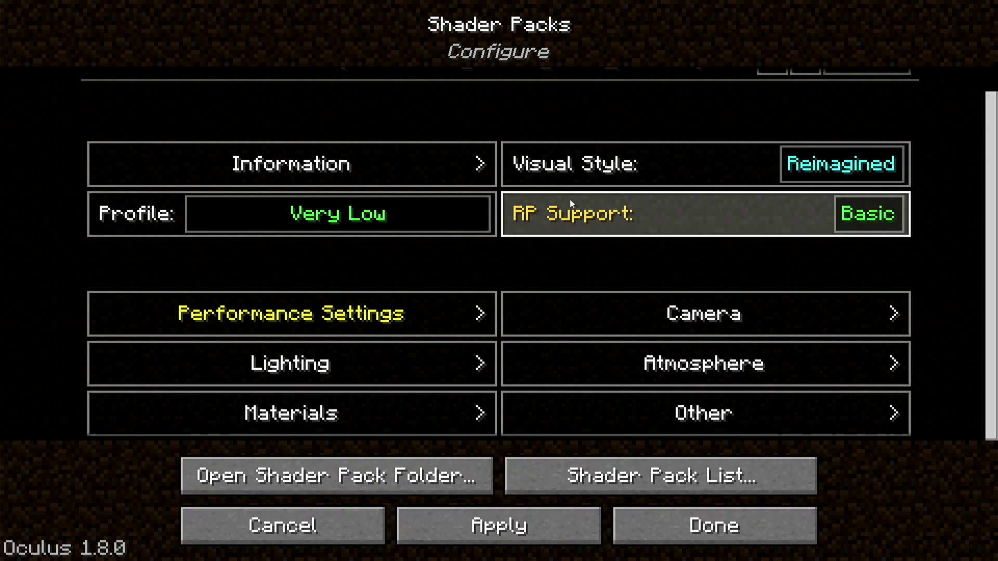
- Set Complementary's Visual Style to Unbound and apply the changes
left_click(665, 161)
left_click(665, 161)
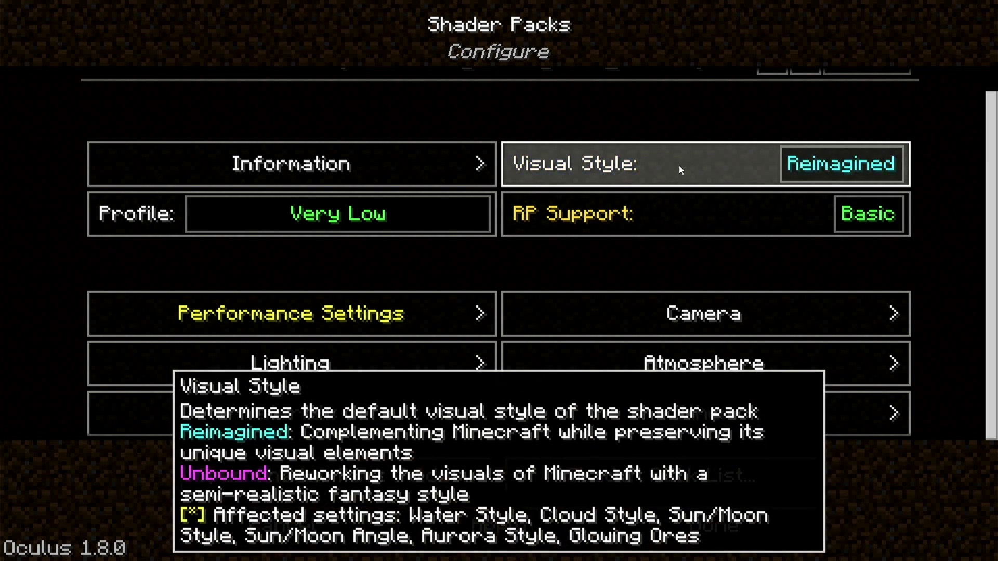
left_click(685, 166)
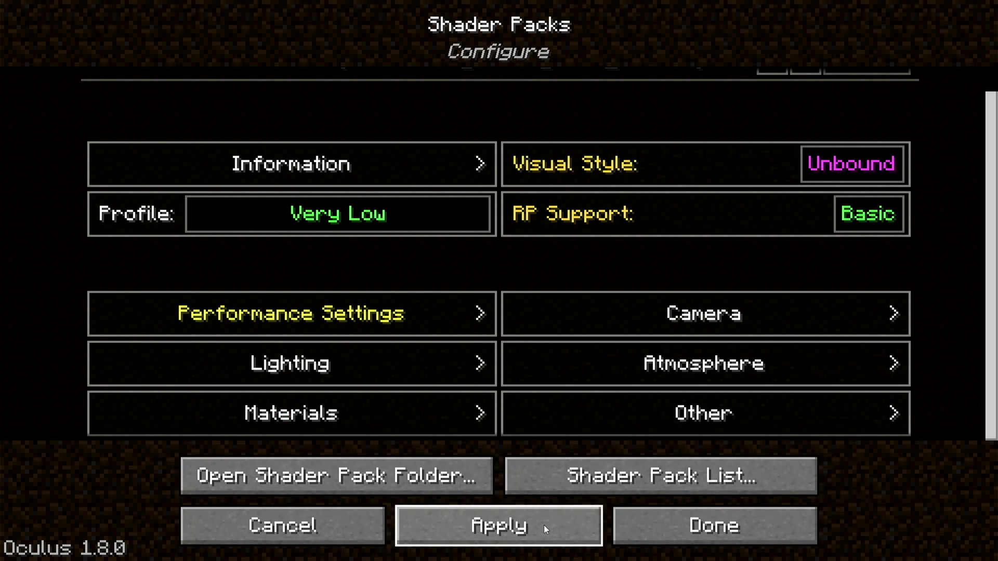
left_click(529, 530)
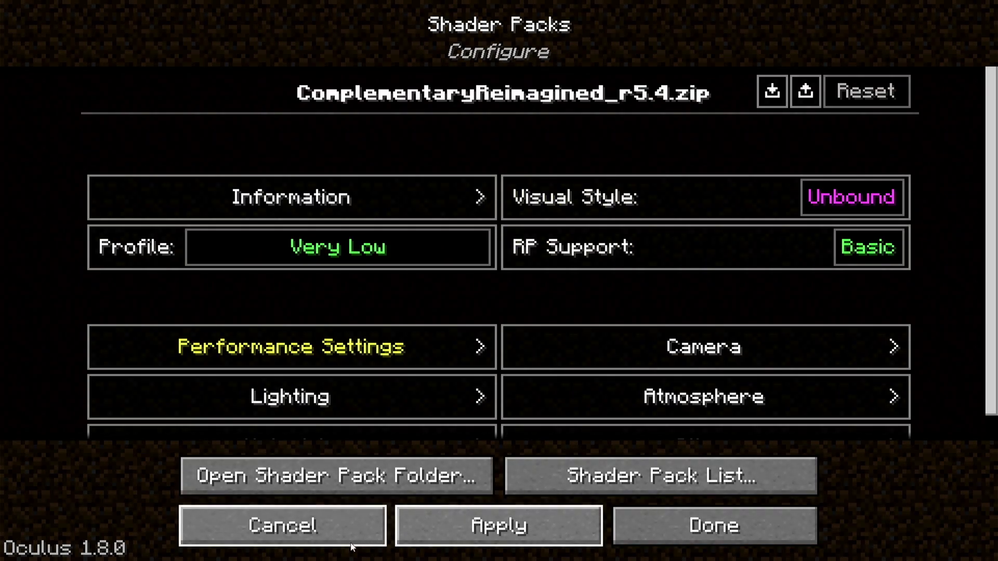
left_click(714, 478)
- Select Insanity-Shader-Universal, view its settings, and back out of the video settings
left_click(487, 221)
left_click(594, 485)
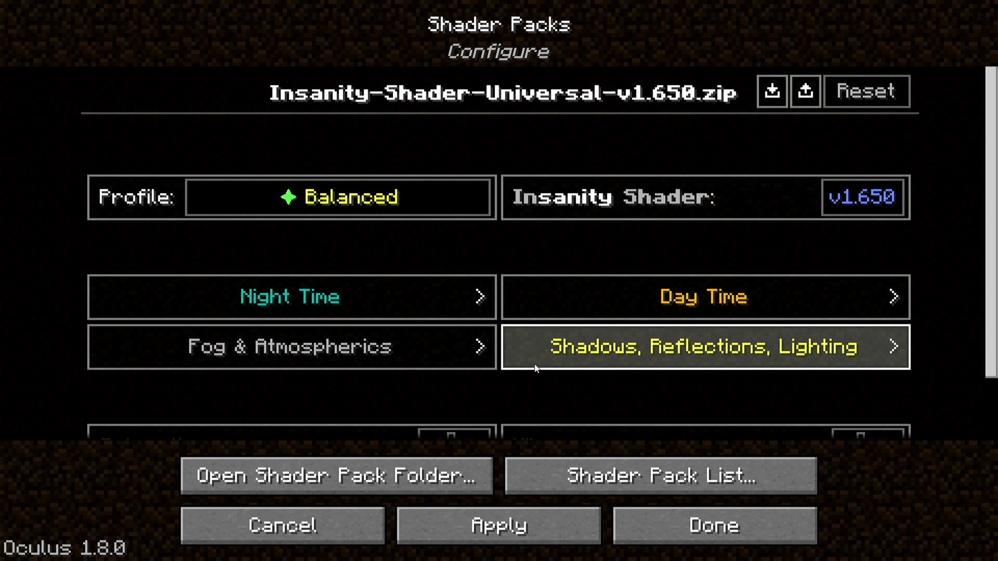
left_click(666, 533)
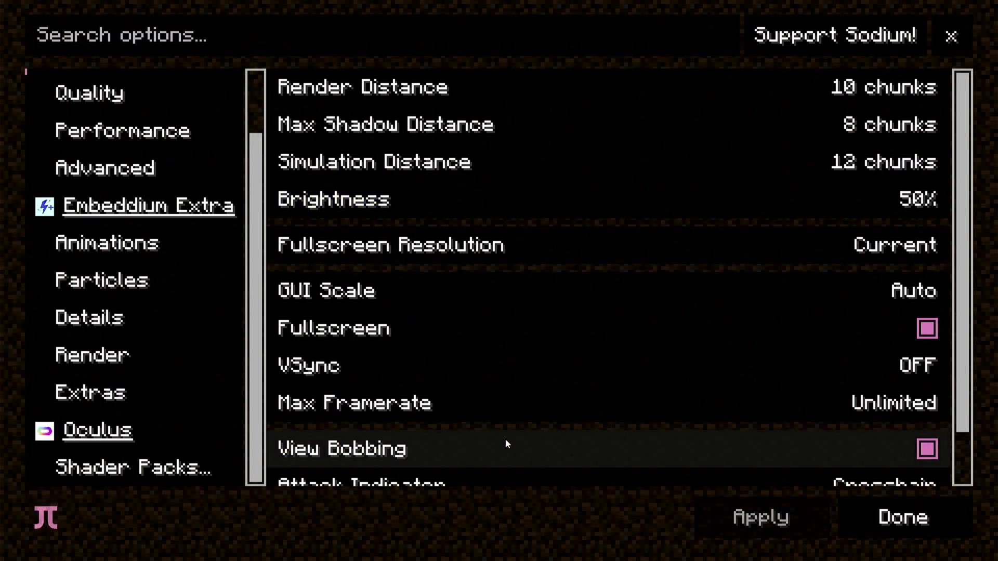
left_click(875, 530)
- Reopen Shader Packs, select Rudimentary-v8.0.zip, then select superDuperVanilla.zip and view its settings
left_click(358, 263)
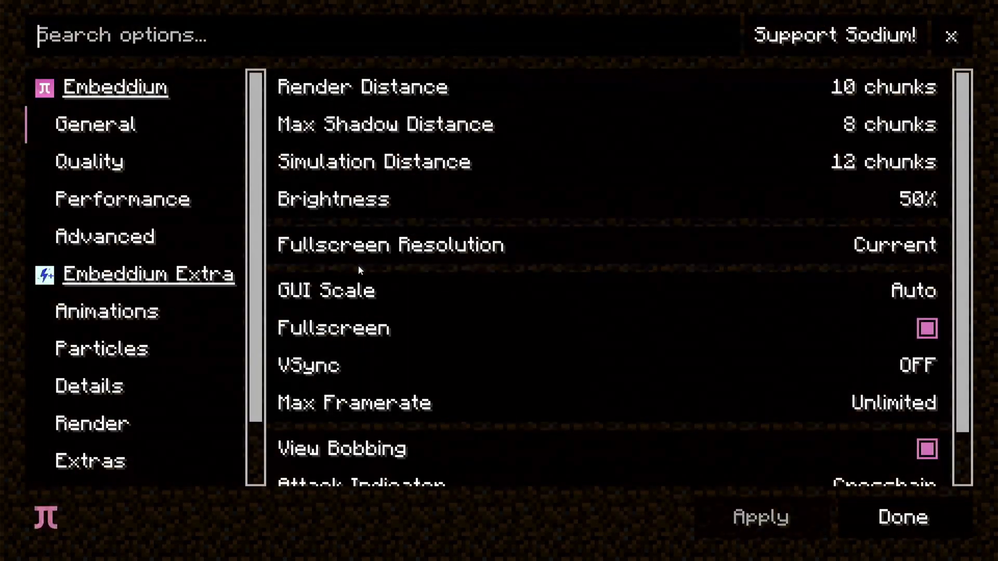
scroll(182, 442, "down", 2)
left_click(168, 464)
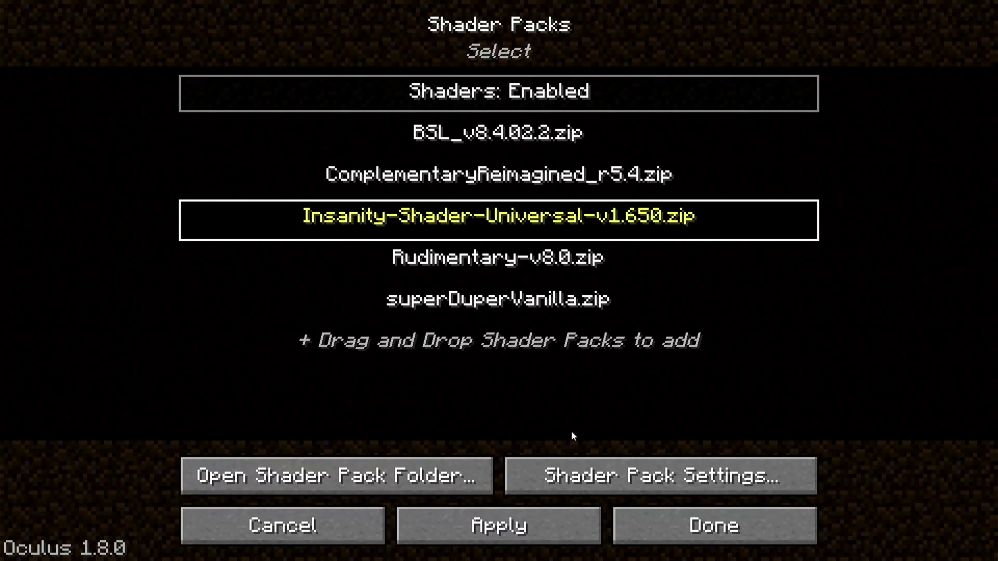
left_click(494, 264)
left_click(557, 480)
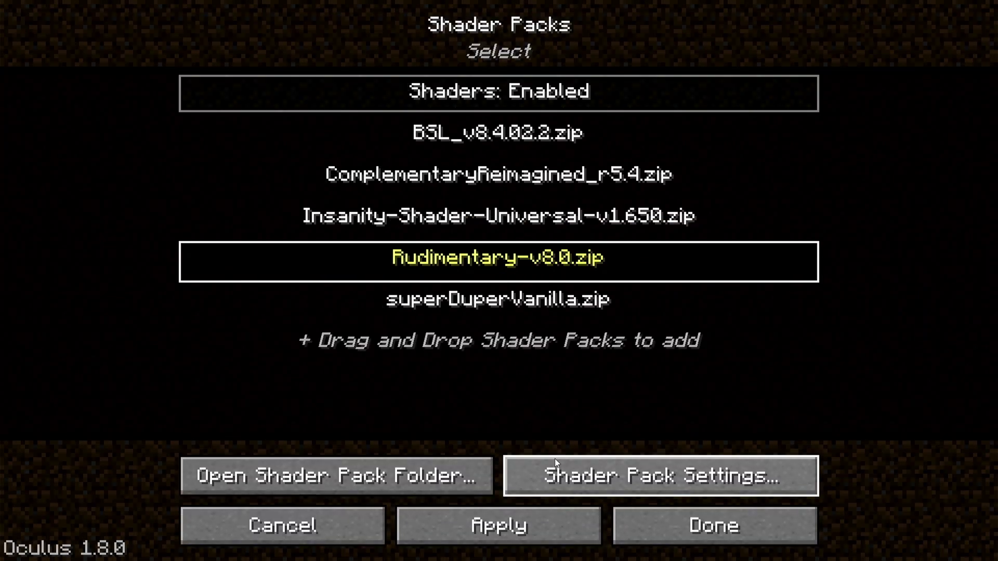
left_click(522, 305)
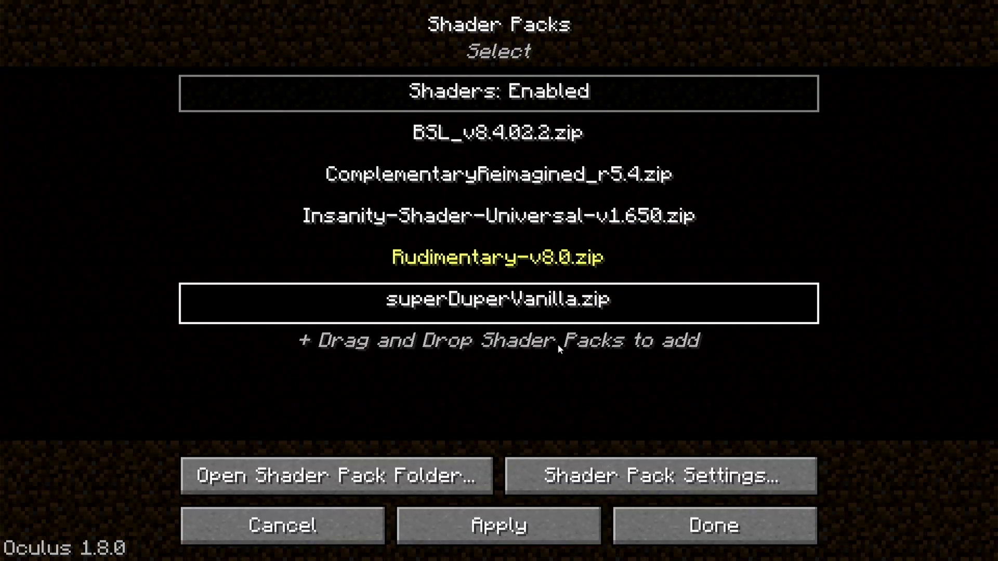
left_click(668, 474)
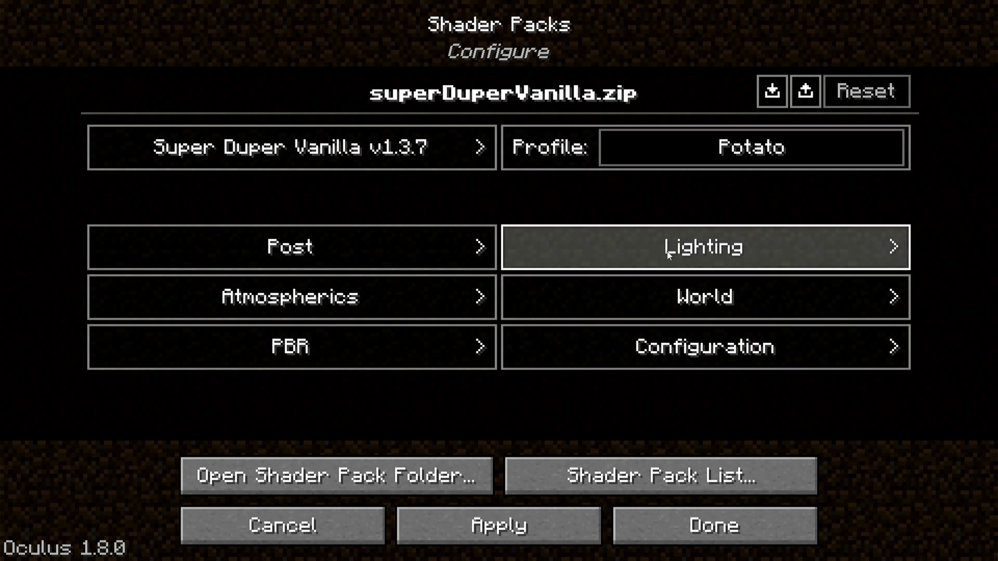
- Turn off entity shadows on superDuperVanilla's Lighting page
left_click(697, 255)
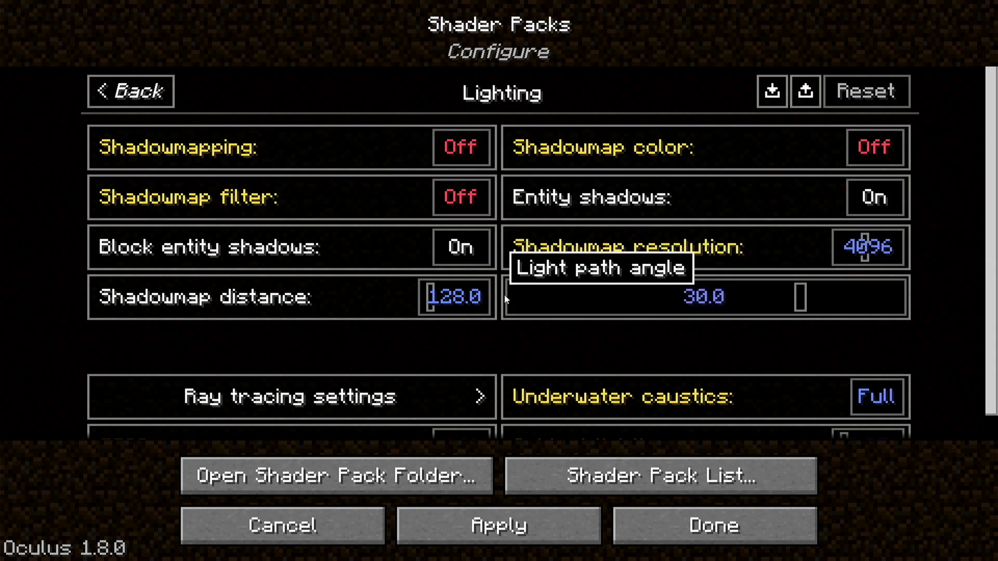
scroll(607, 370, "down", 1)
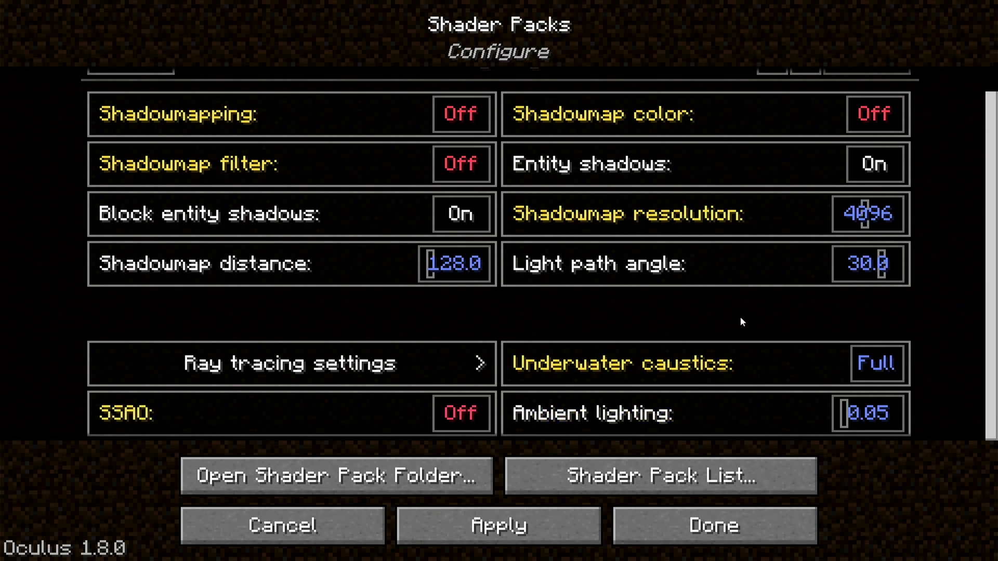
scroll(764, 275, "up", 1)
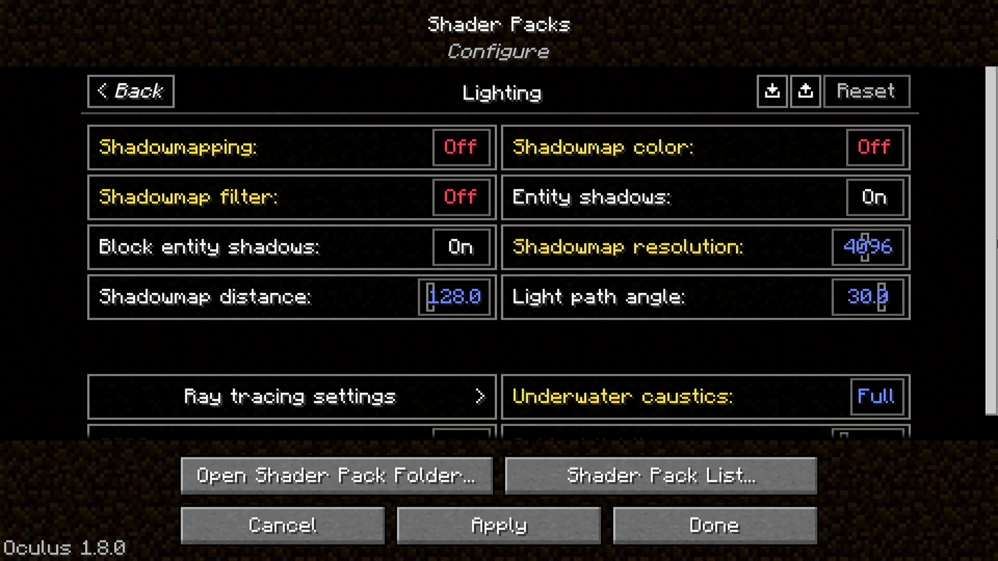
left_click(774, 205)
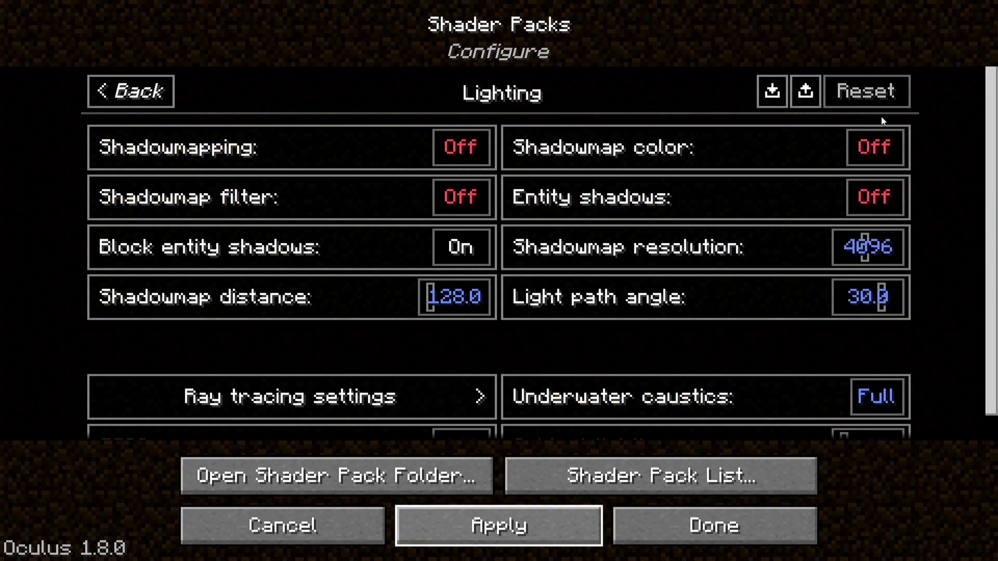
left_click(161, 104)
- Cycle superDuperVanilla's Profile around to Low
left_click(684, 145)
left_click(683, 146)
left_click(684, 145)
left_click(684, 145)
left_click(683, 145)
left_click(684, 146)
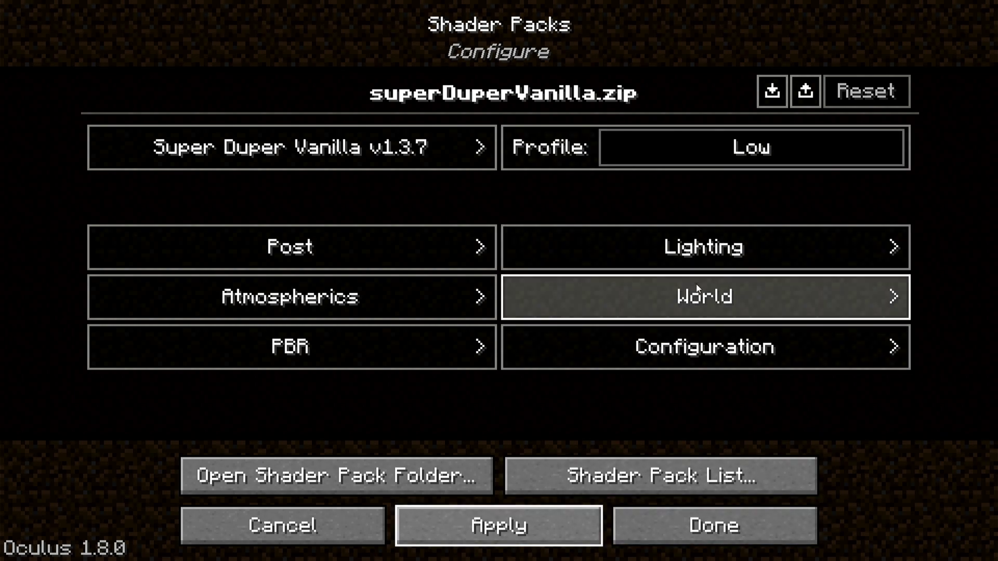
- Turn entity shadows off again on the Lighting page and return to video settings
left_click(699, 249)
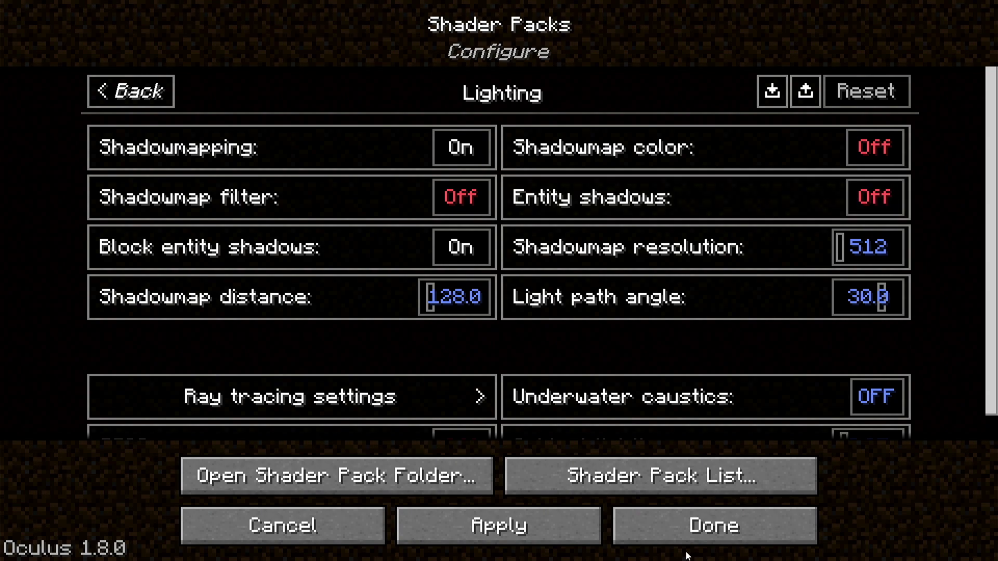
left_click(878, 203)
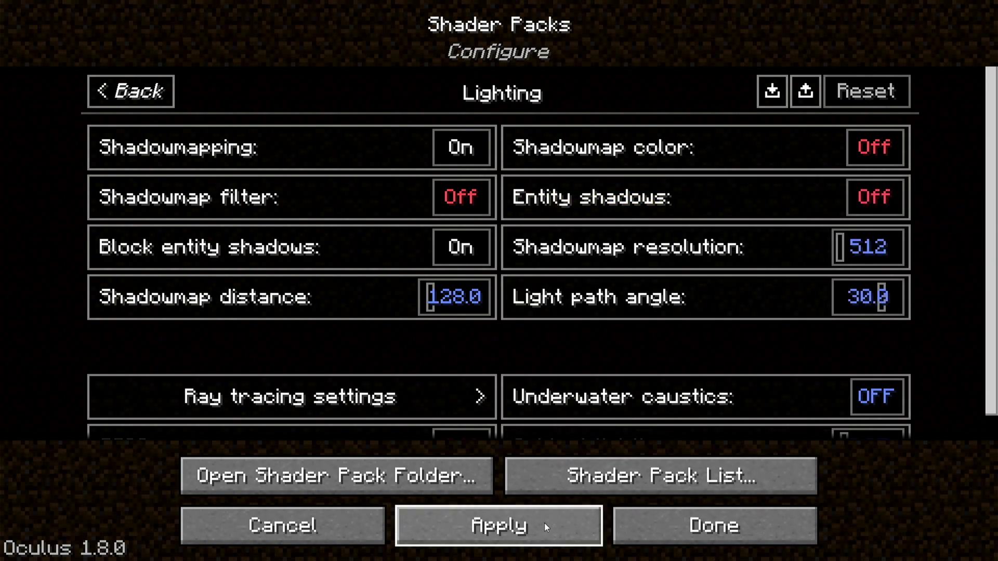
left_click(647, 525)
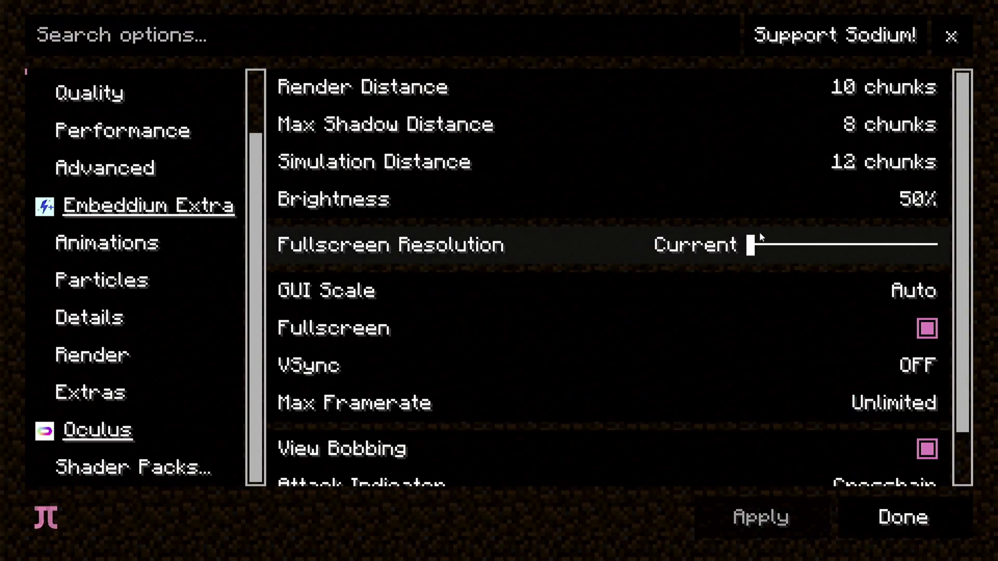
- Review the Quality video options and shader pack list, keeping superDuperVanilla.zip, and return to Options
scroll(202, 235, "up", 3)
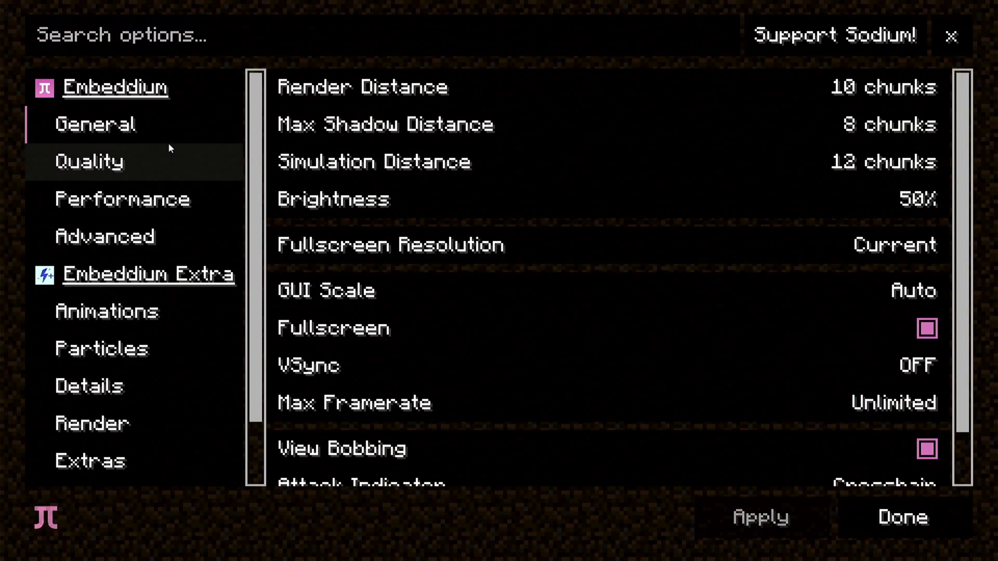
left_click(164, 165)
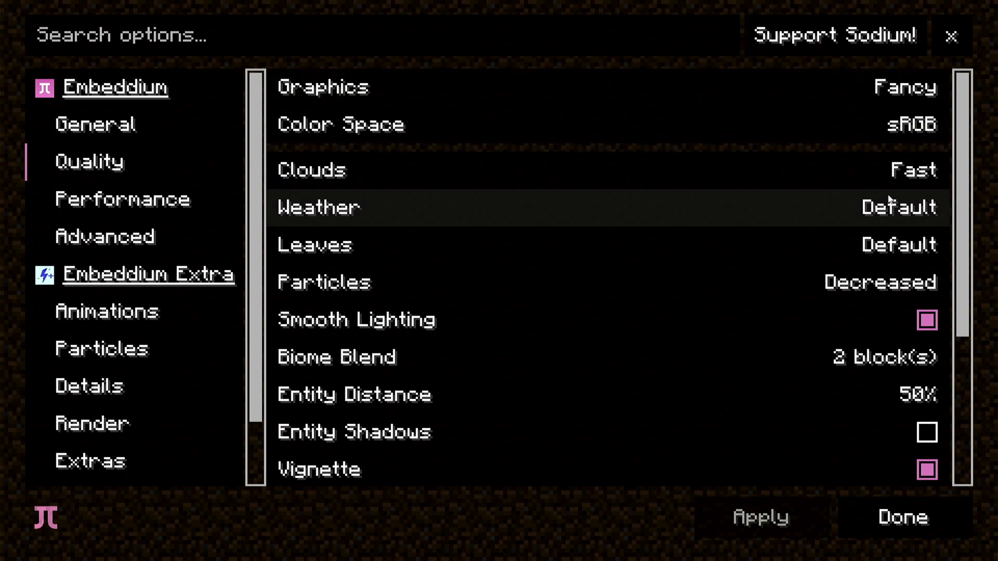
mouse_move(927, 178)
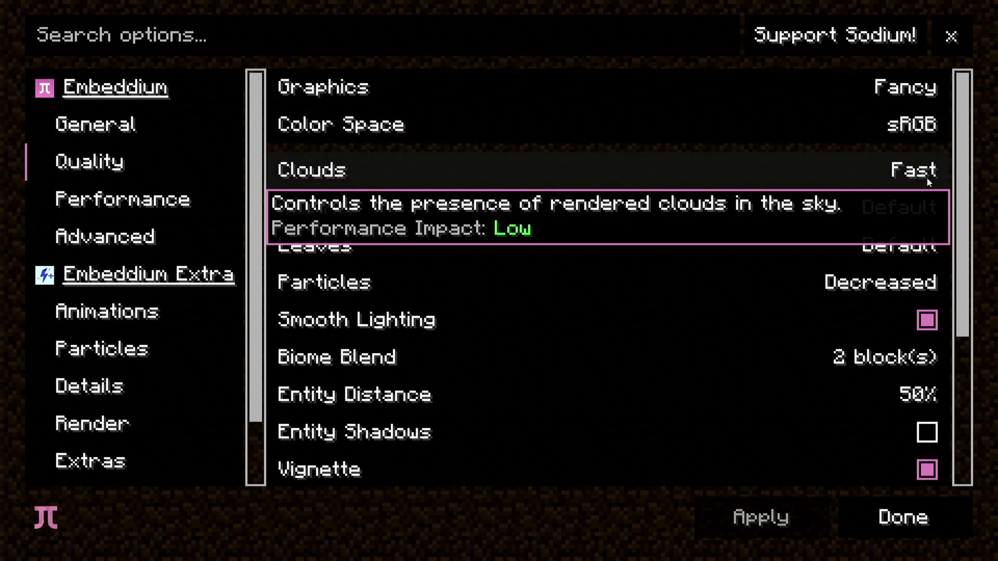
scroll(182, 388, "down", 2)
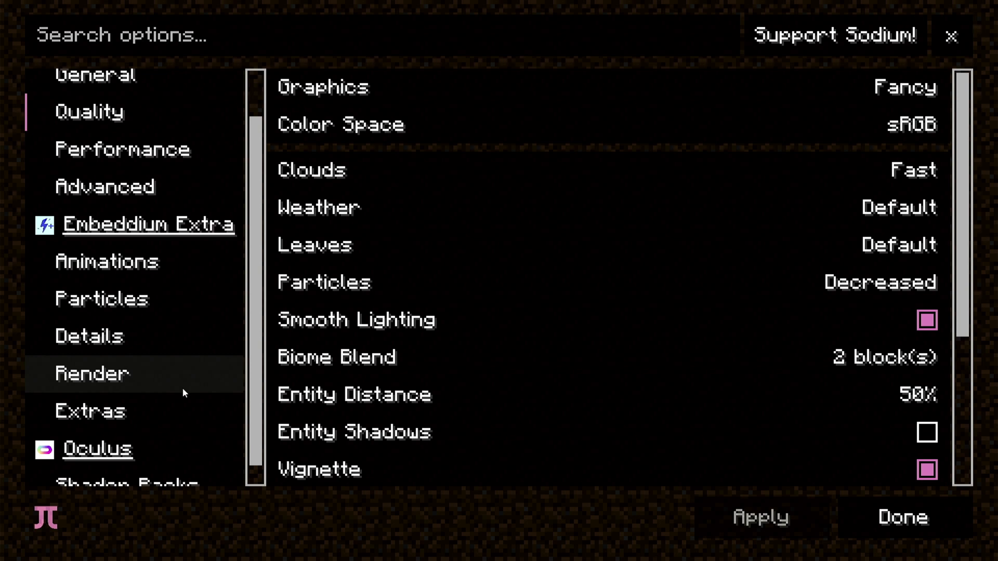
left_click(182, 471)
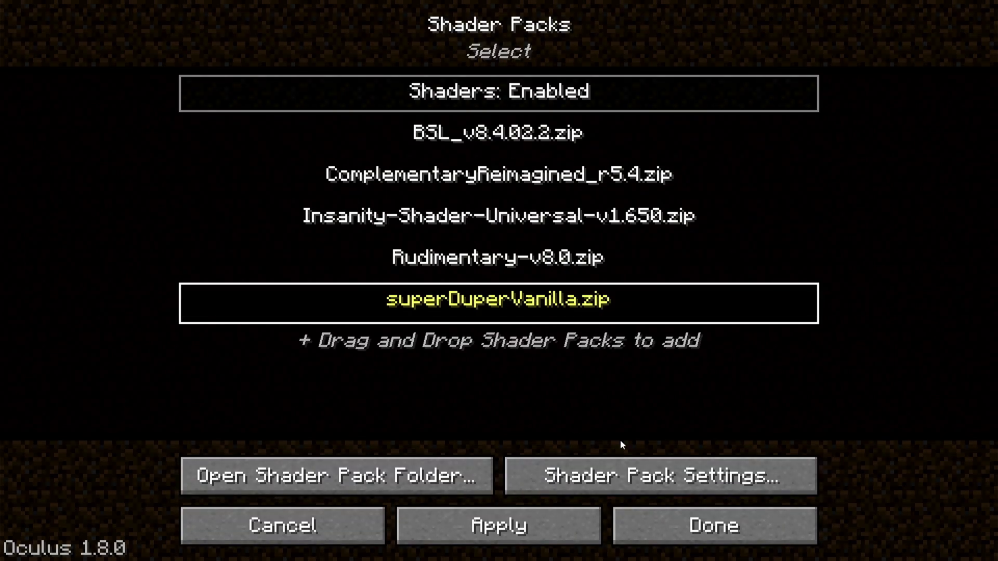
left_click(718, 532)
left_click(881, 514)
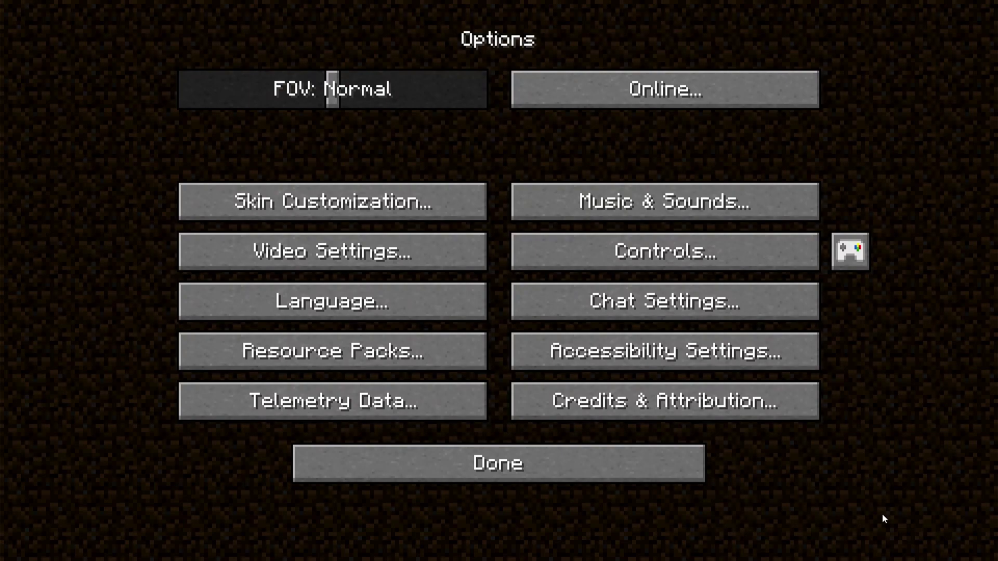
- Load the most recent New World save from Singleplayer and pause once the shaded world renders
left_click(523, 480)
left_click(484, 254)
left_click(451, 145)
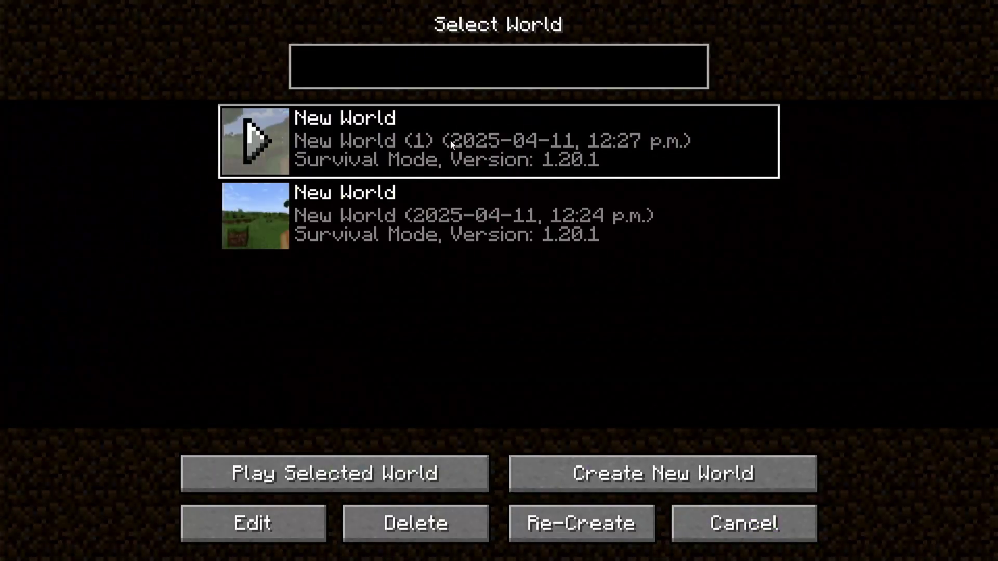
left_click(372, 474)
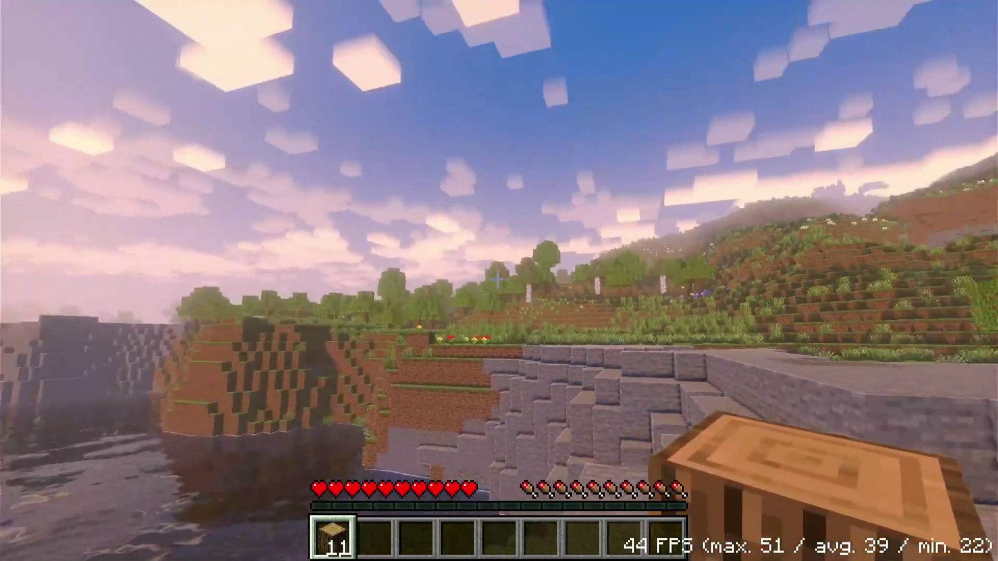
key("Escape")
- Set Render Distance to 8 chunks in the General video settings and apply it
left_click(435, 298)
left_click(382, 259)
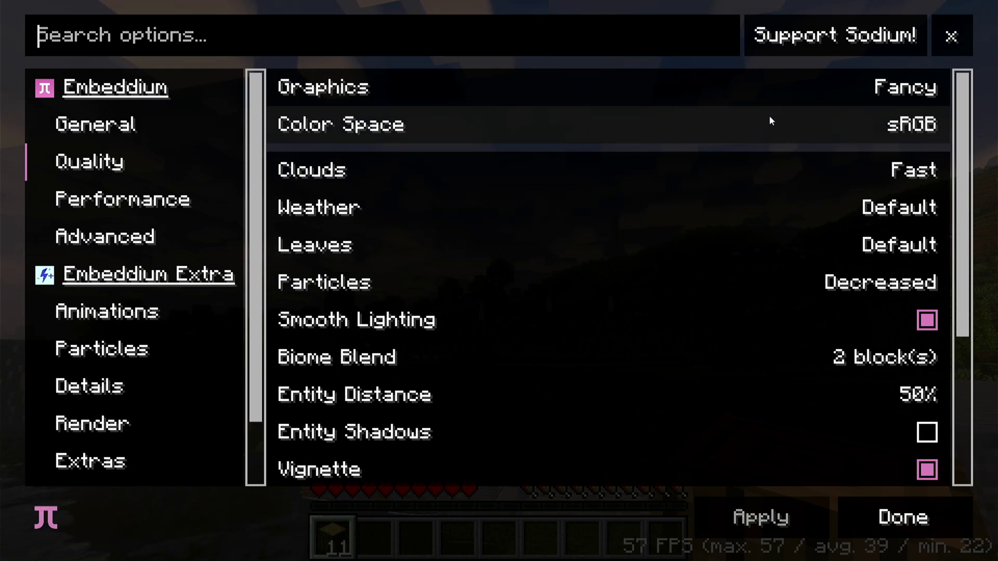
left_click(95, 124)
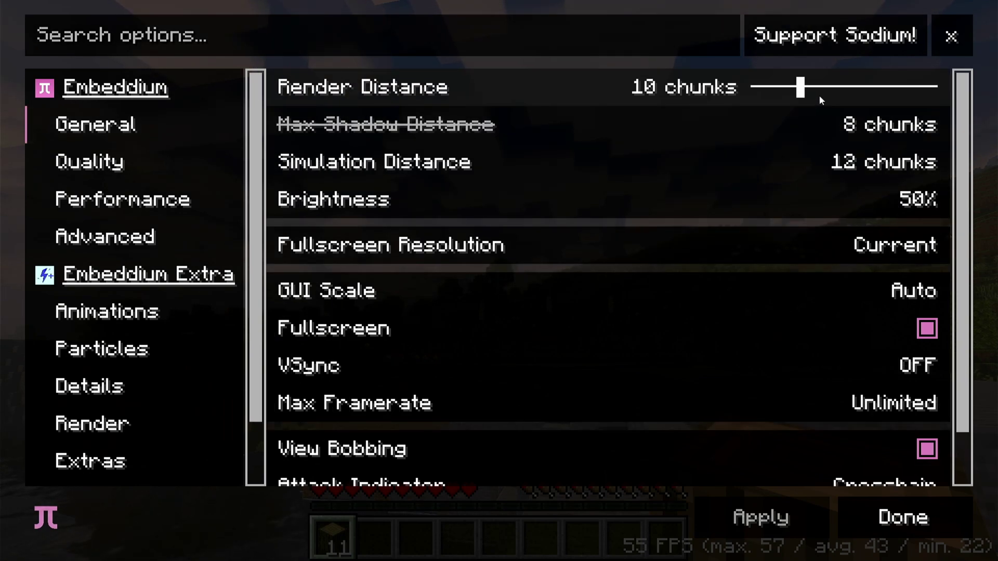
mouse_move(799, 91)
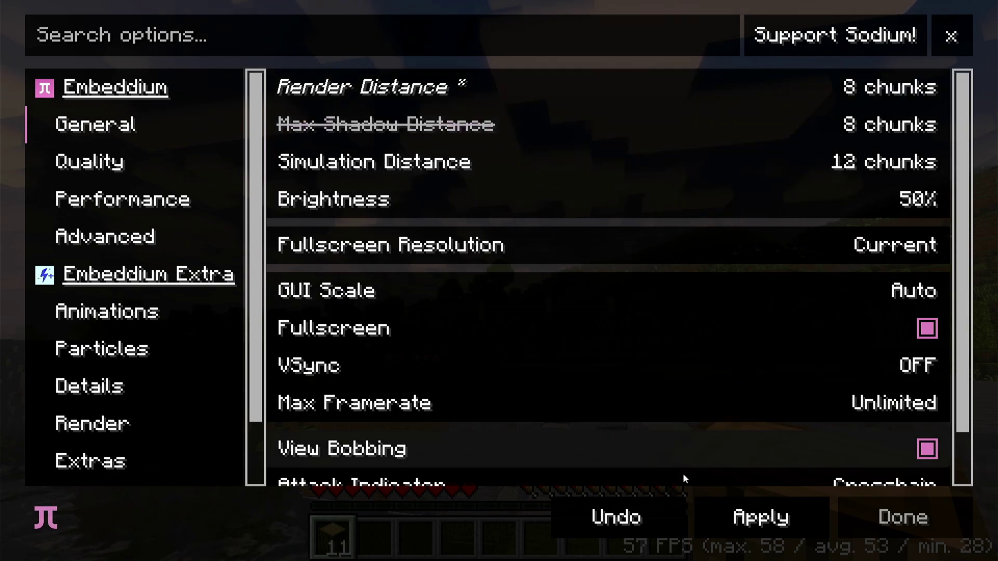
left_click(760, 517)
- Switch the superDuperVanilla shader profile to Potato and resume play in the world
scroll(180, 351, "down", 2)
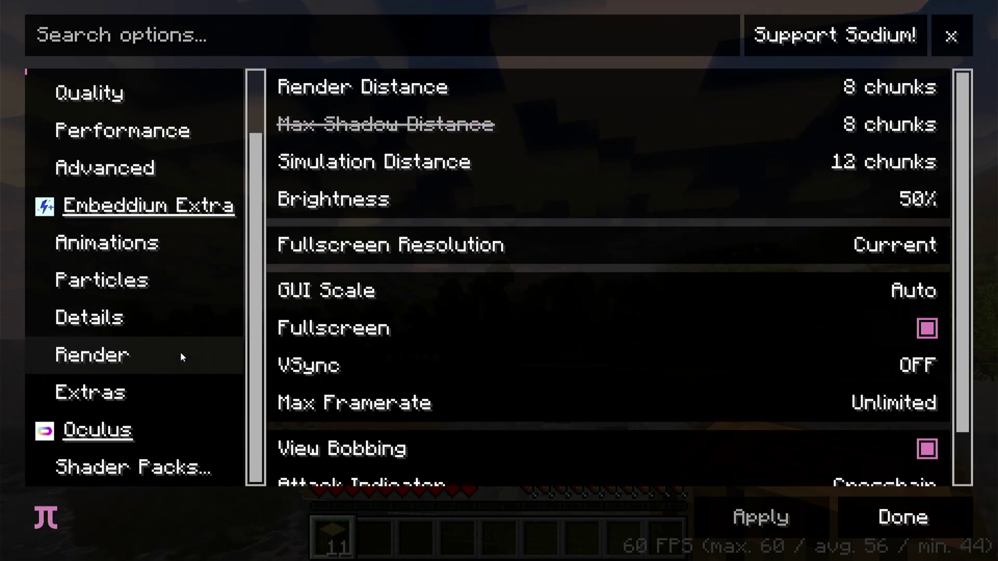
left_click(168, 475)
left_click(524, 474)
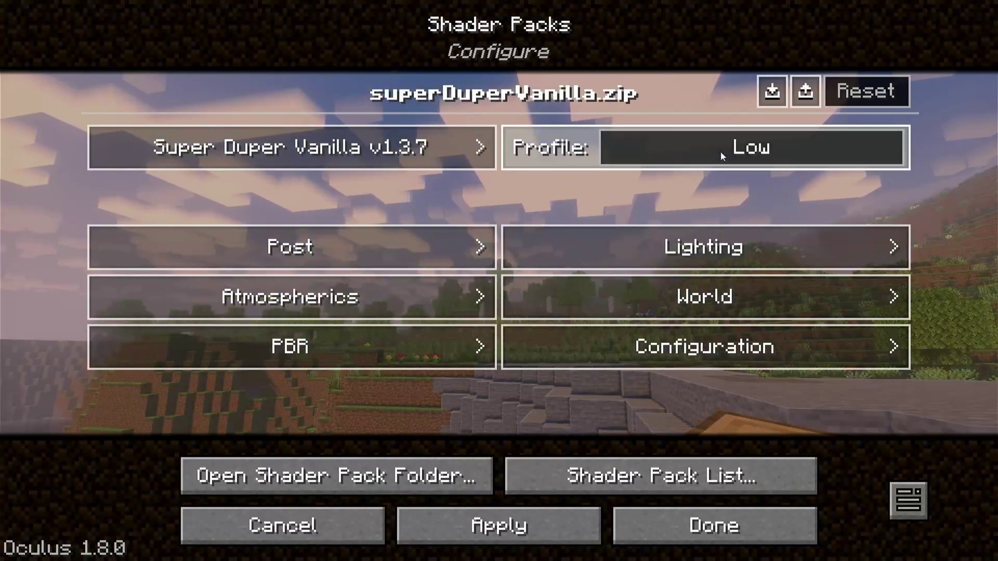
left_click(762, 147)
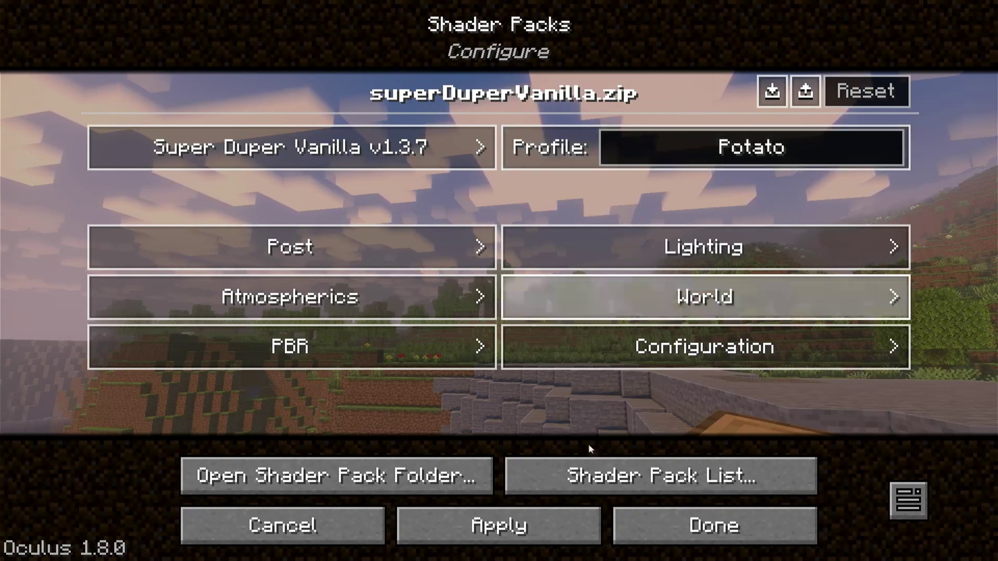
left_click(784, 543)
left_click(866, 528)
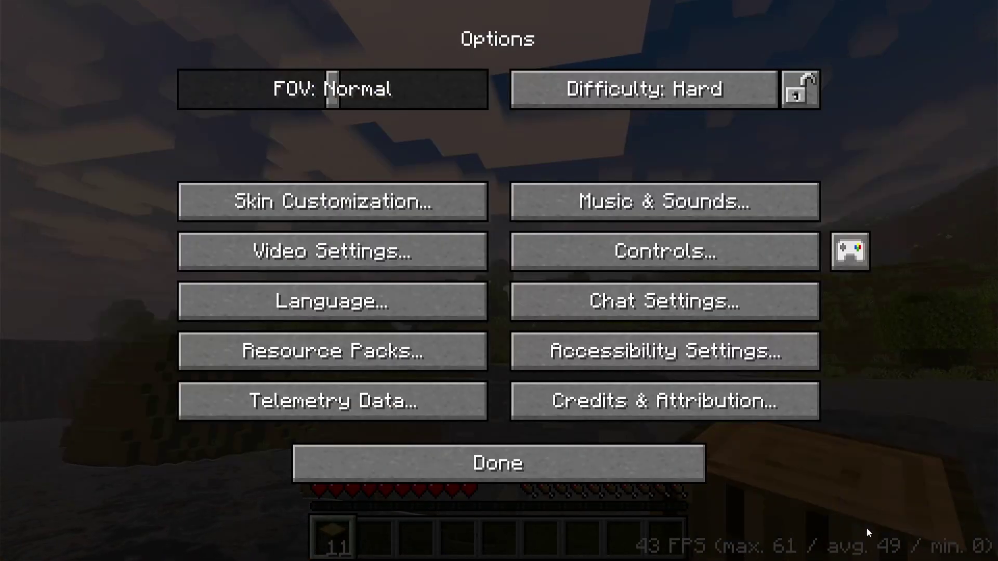
left_click(668, 466)
left_click(527, 169)
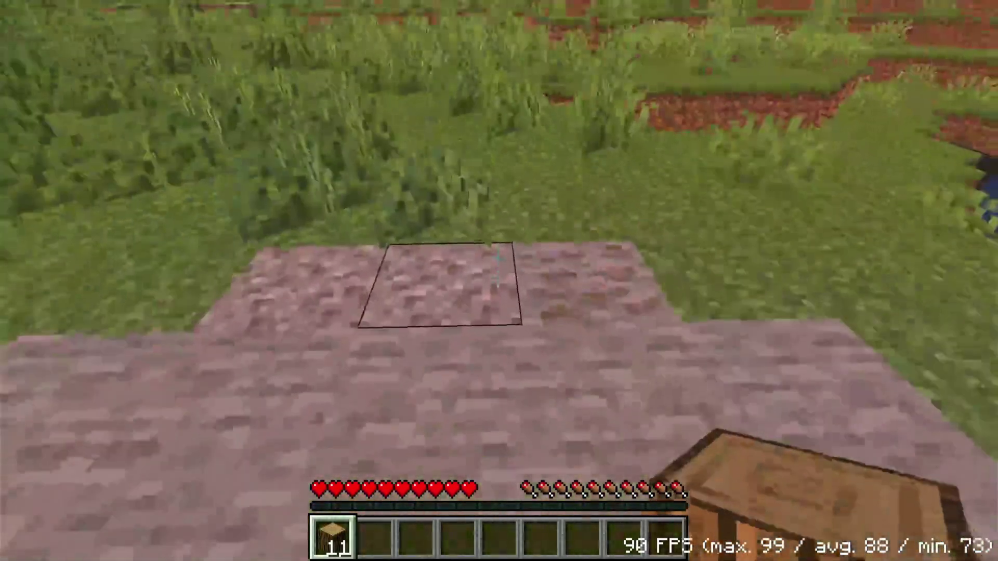
- Craft oak planks, a crafting table and sticks using the inventory recipe book
key("e")
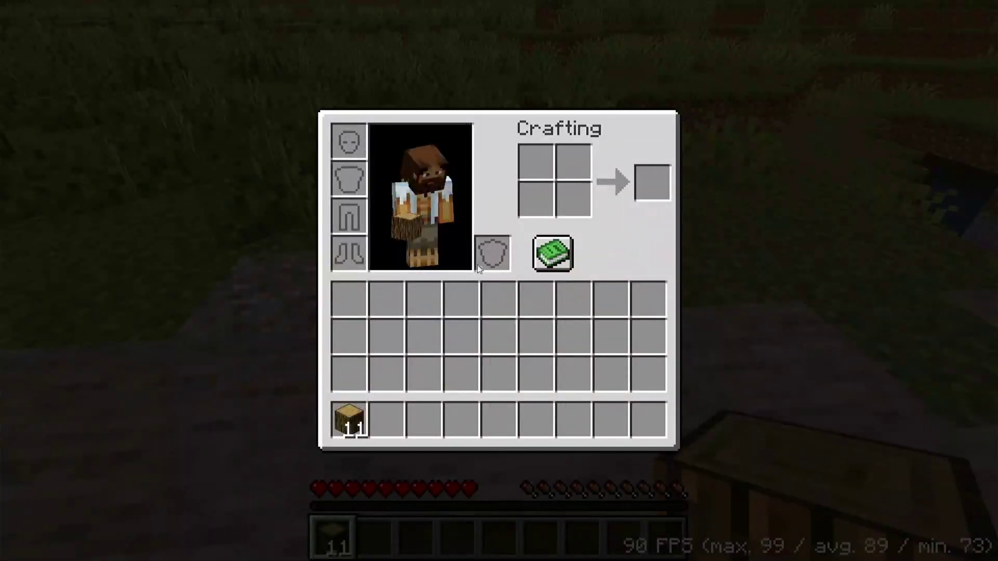
left_click(552, 252)
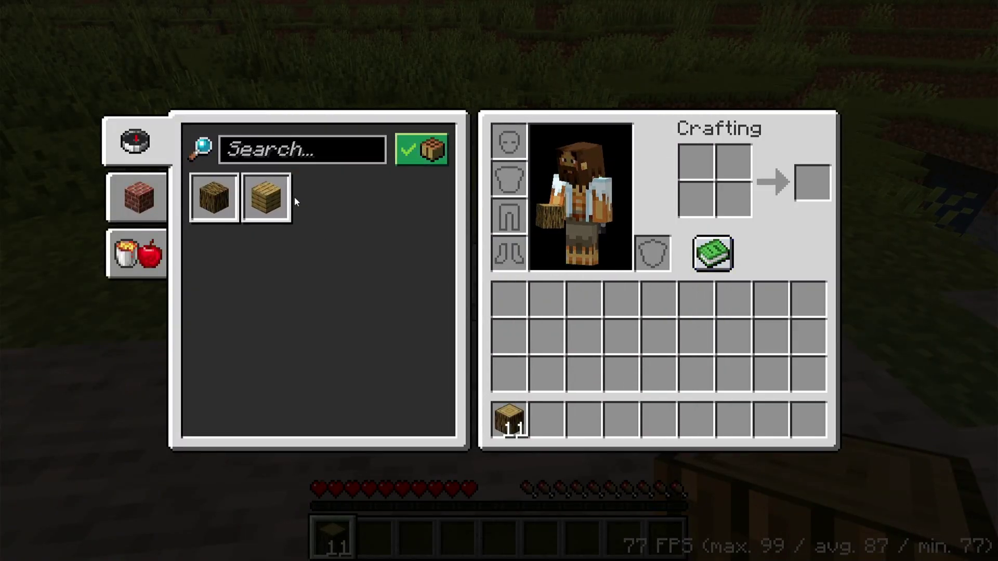
left_click(279, 201)
left_click(279, 200)
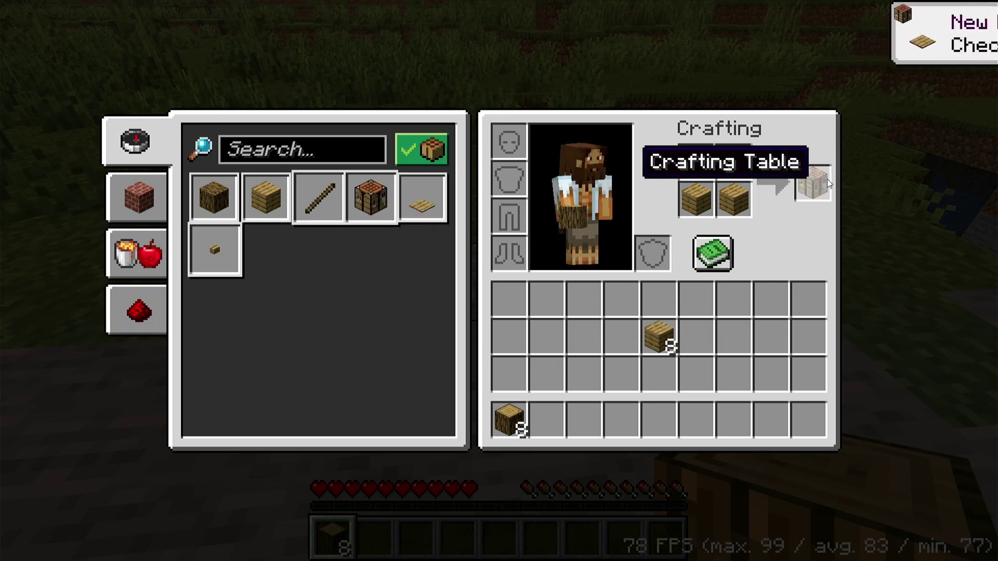
left_click(828, 179)
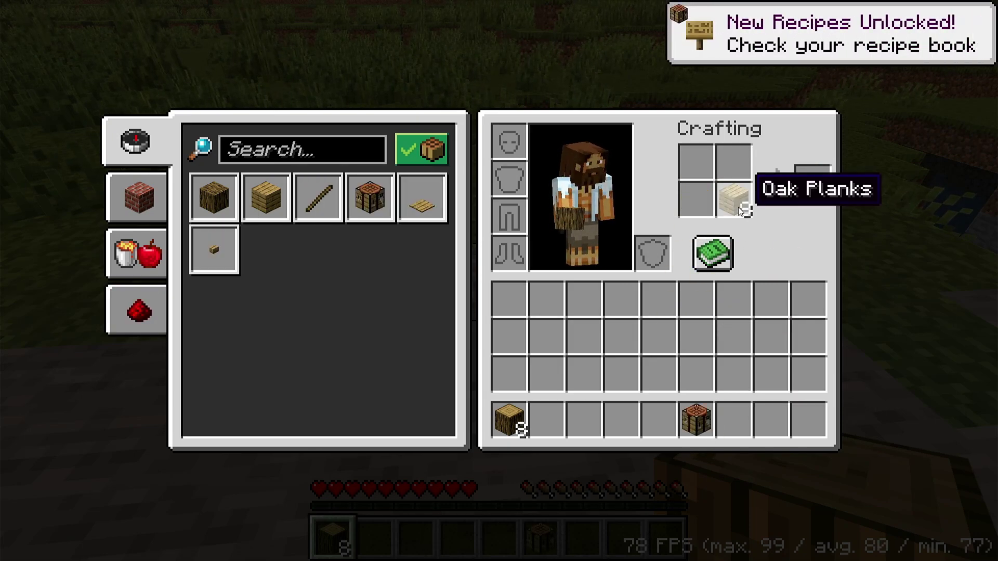
left_click(319, 200)
left_click(319, 200)
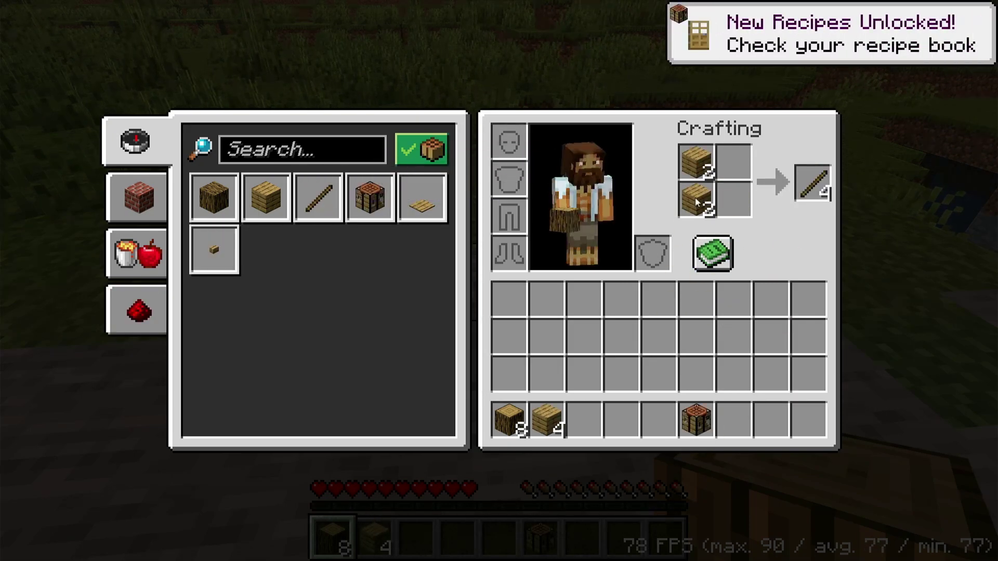
left_click(813, 184, "shift")
key("e")
- Place the crafting table and craft a wooden pickaxe into the hotbar
key("r")
key("2")
key("6")
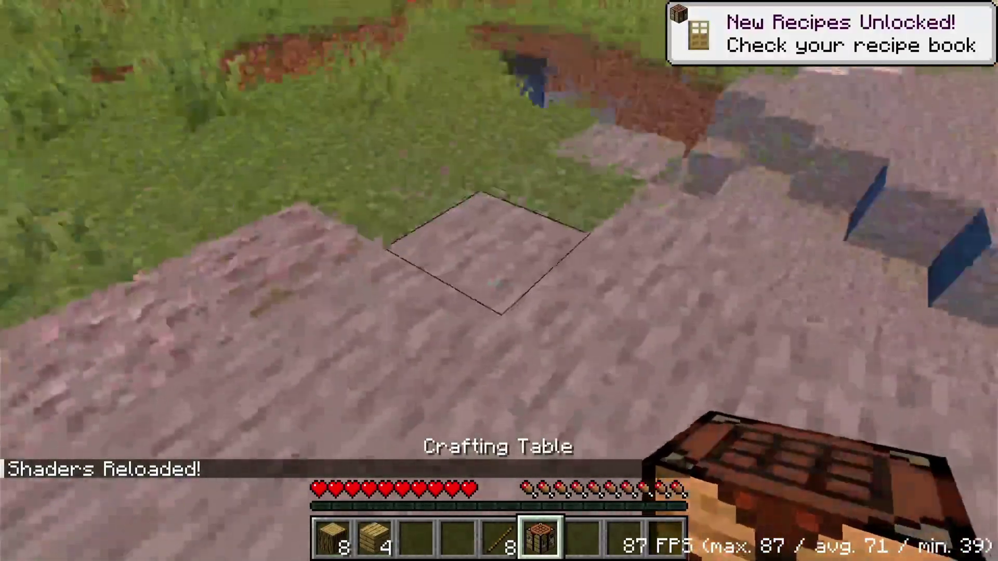
right_click(499, 280)
right_click(499, 281)
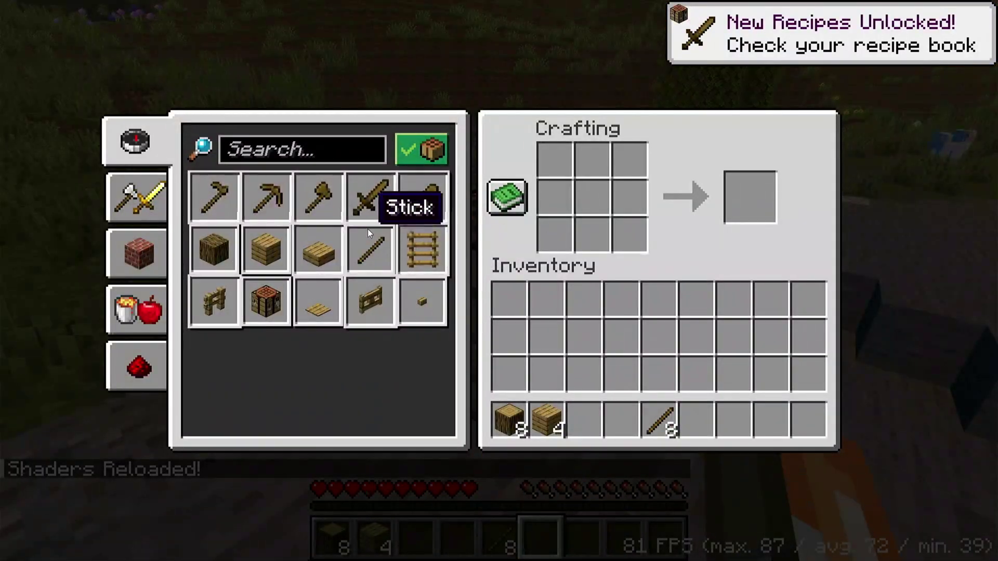
left_click(287, 213)
left_click(749, 197)
left_click(622, 419)
- Mine the block ahead with the wooden pickaxe, then pause the game
key("e")
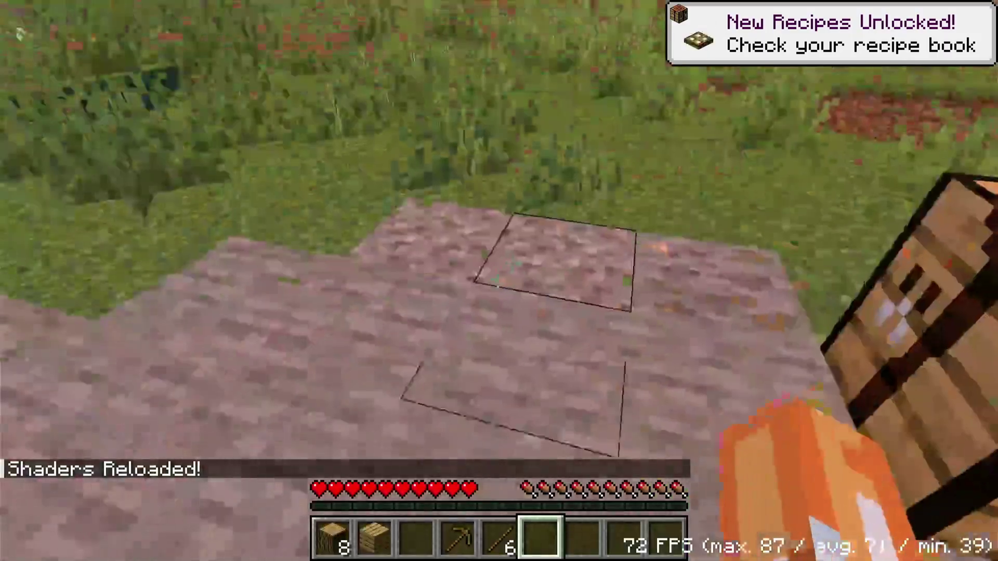
key("2")
key("4")
left_click_drag(498, 281, 498, 281)
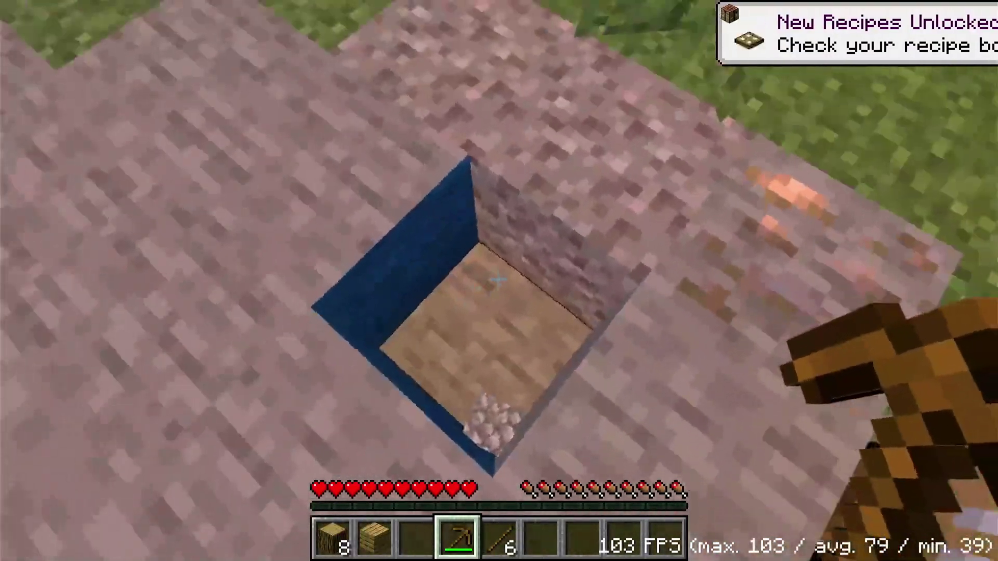
key("Escape")
- Lower Mipmap Levels from 2x to 0x and apply, then mine stone for cobblestone
left_click(445, 327)
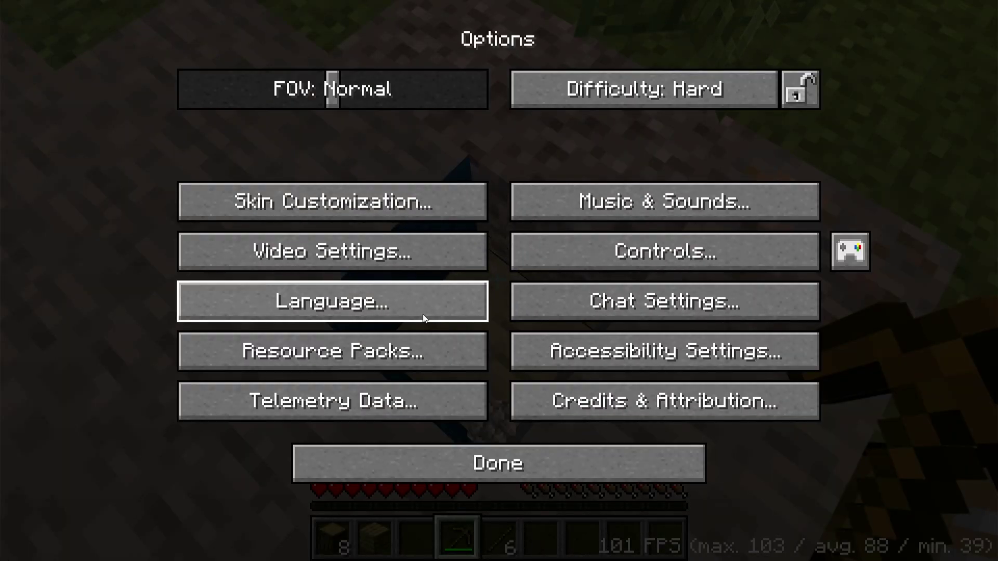
left_click(436, 252)
scroll(656, 283, "down", 2)
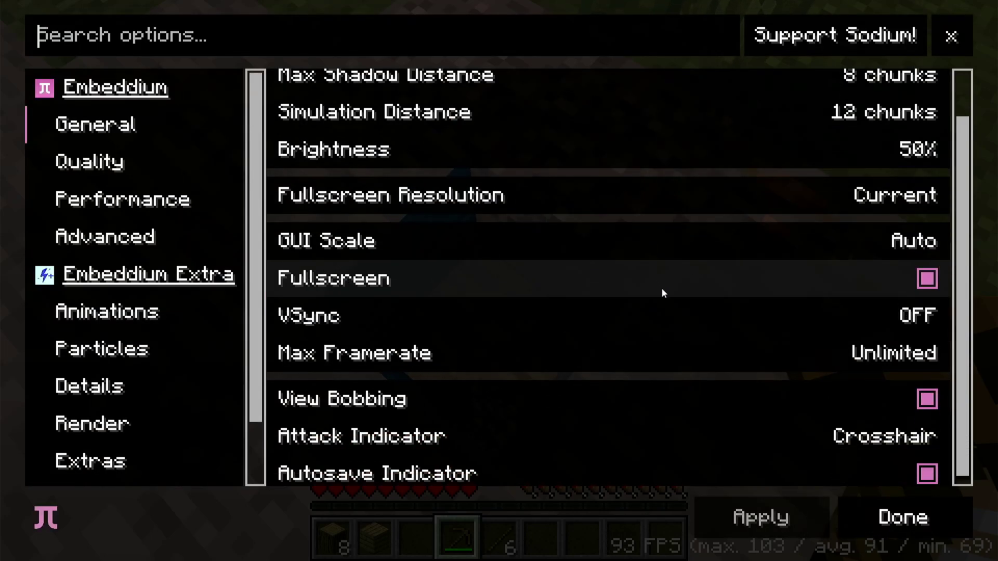
left_click(206, 162)
scroll(838, 399, "down", 8)
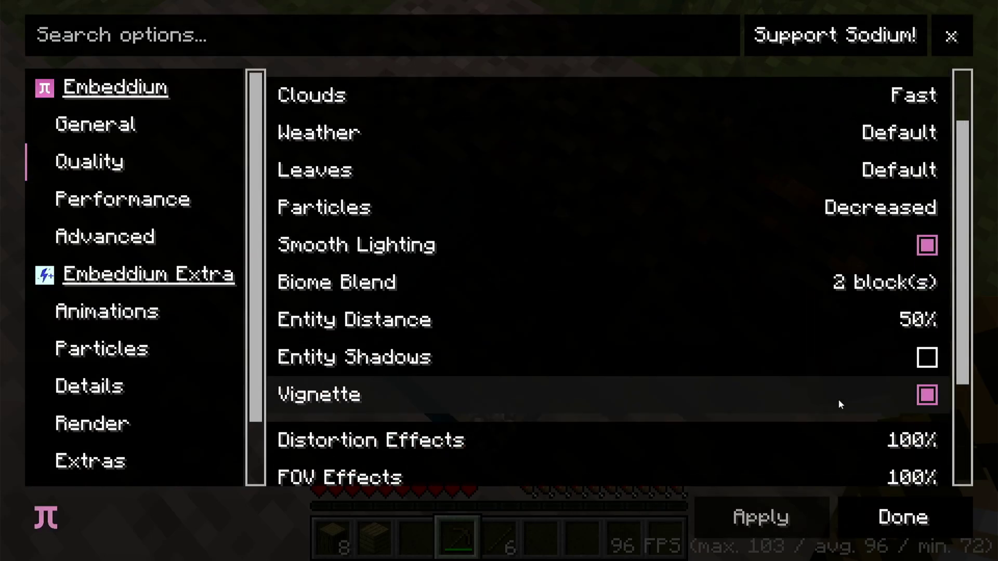
mouse_move(636, 476)
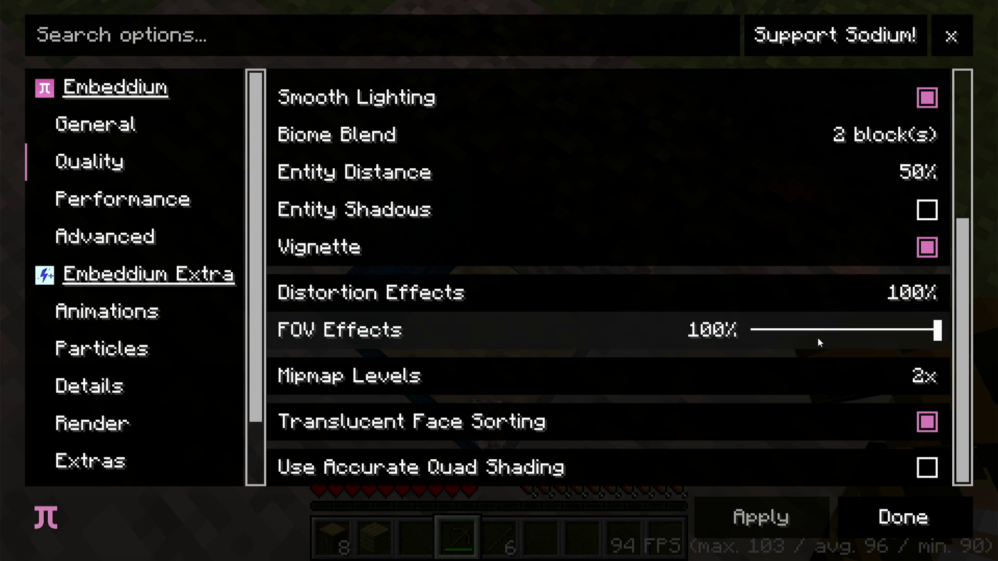
left_click_drag(822, 382, 762, 467)
left_click(762, 503)
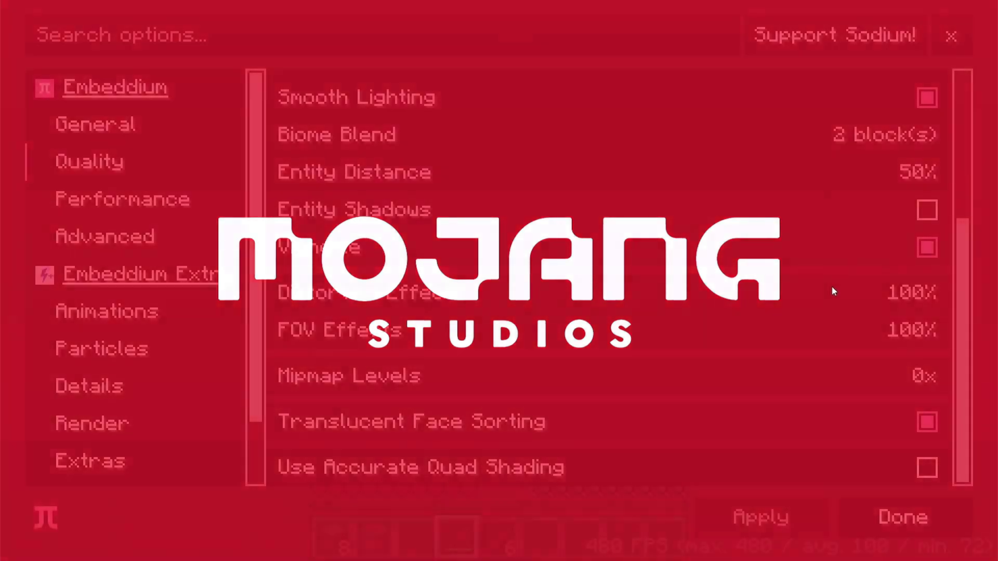
key("Escape")
key("Escape")
key("Escape")
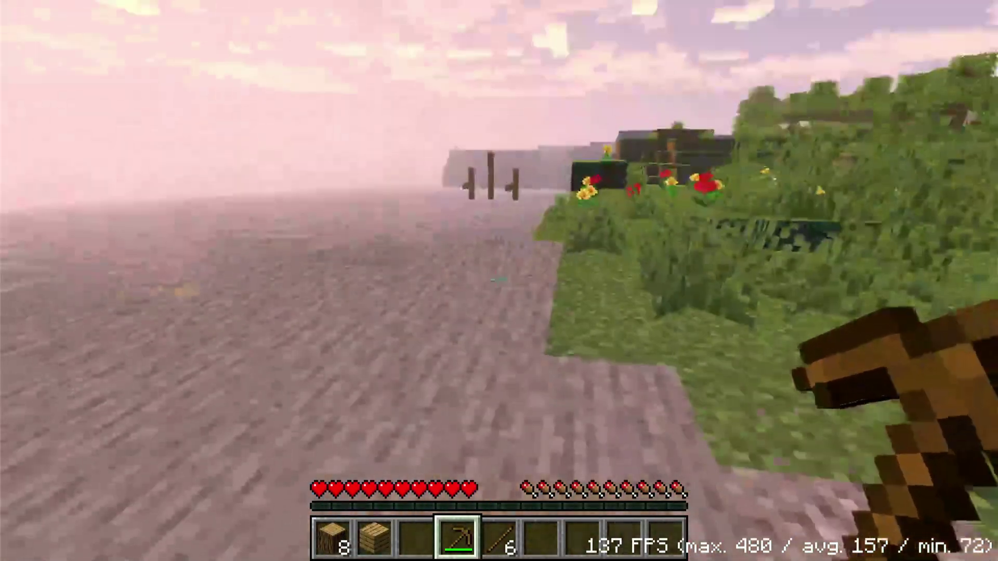
left_click(499, 280)
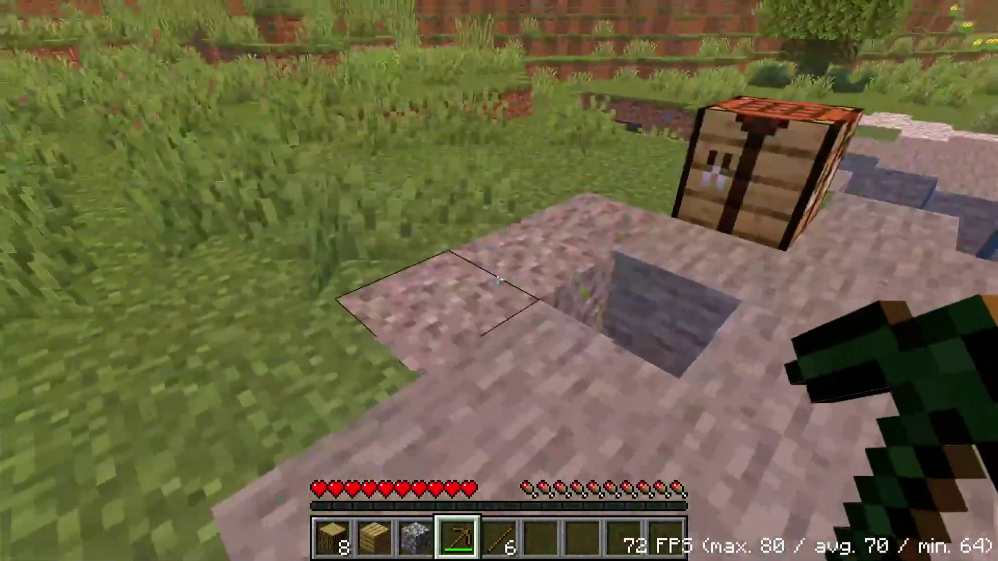
- Check Video Settings without changes, resume play, and reload the shader pack with F3+R
key("Escape")
left_click(437, 330)
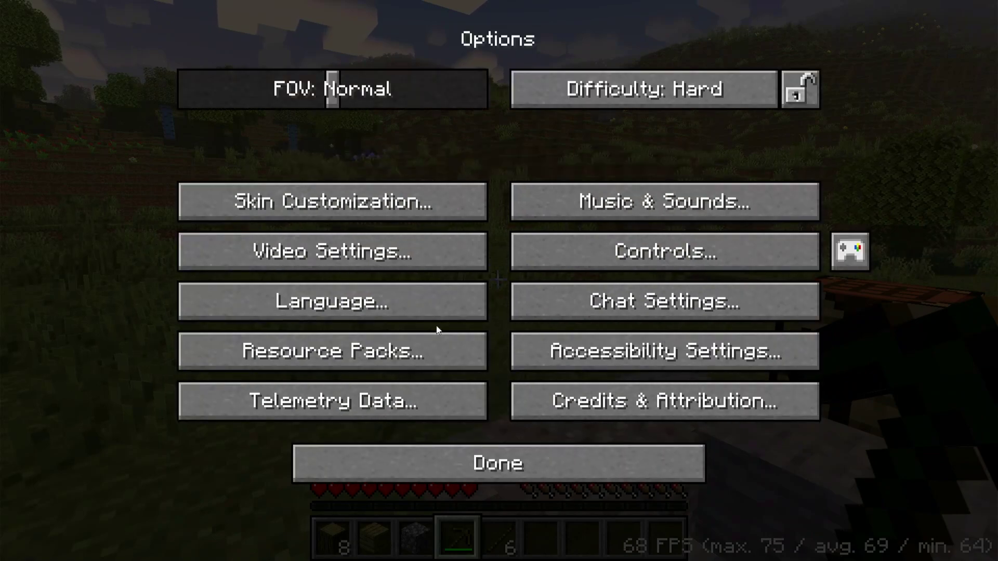
left_click(373, 257)
left_click(902, 517)
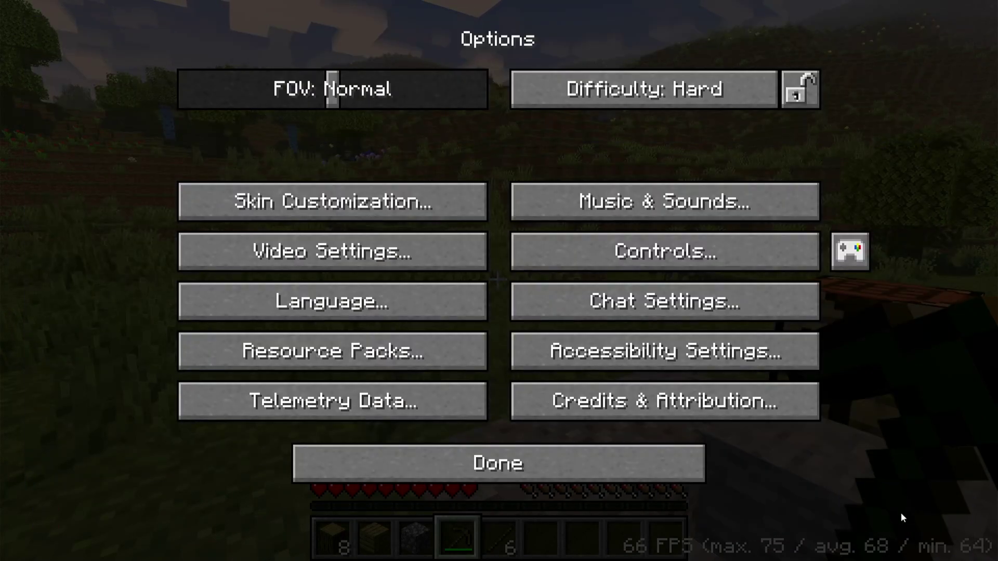
left_click(637, 474)
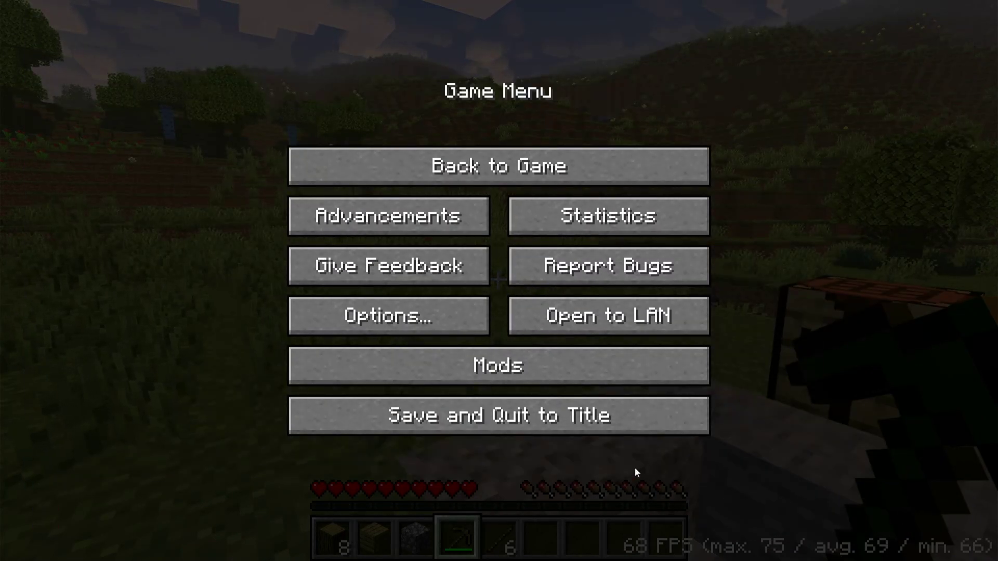
key("Escape")
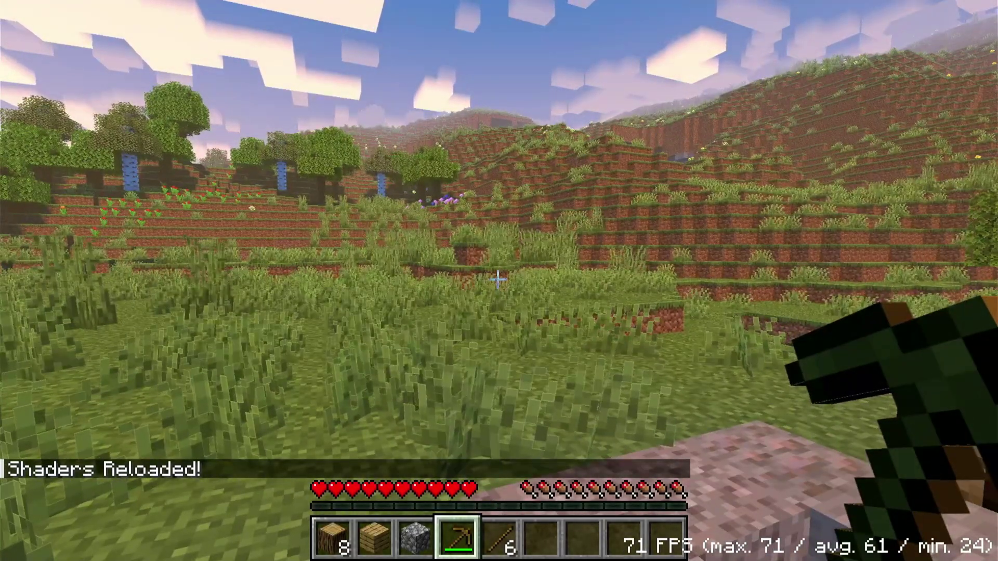
key("F3+r")
type("tf")
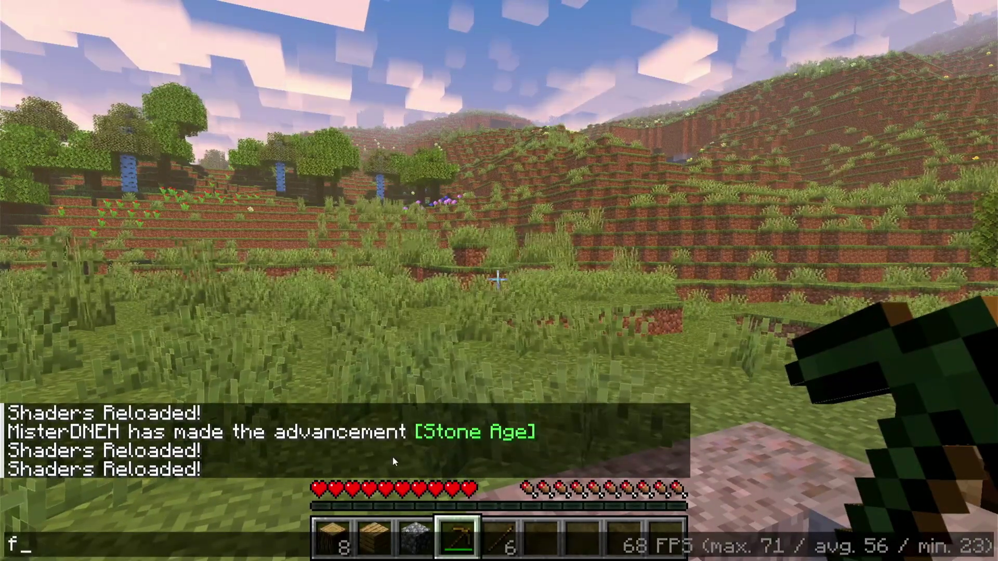
key("Escape")
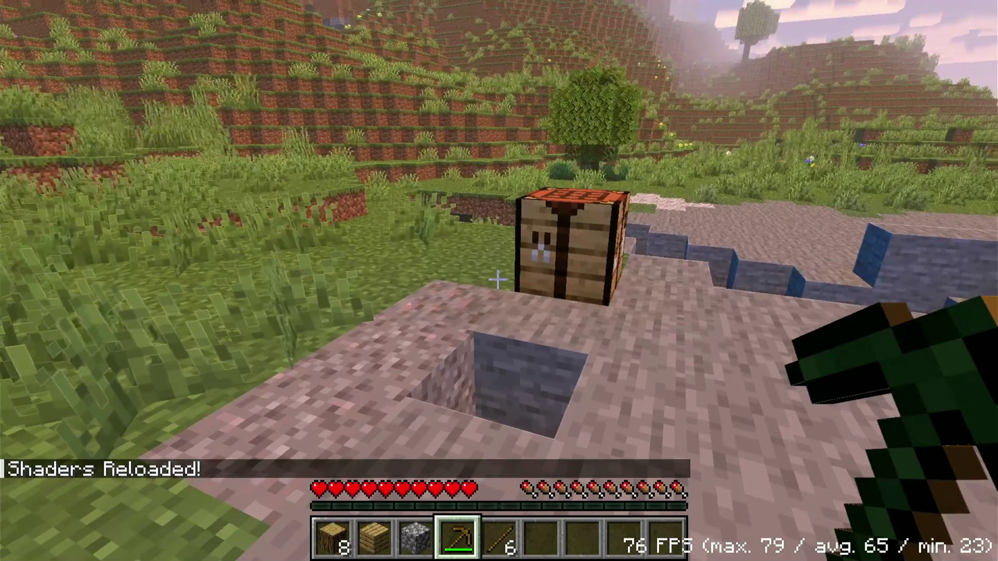
- Drop the held pickaxe, check the inventory, send a short chat message, and pause
key("q")
key("e")
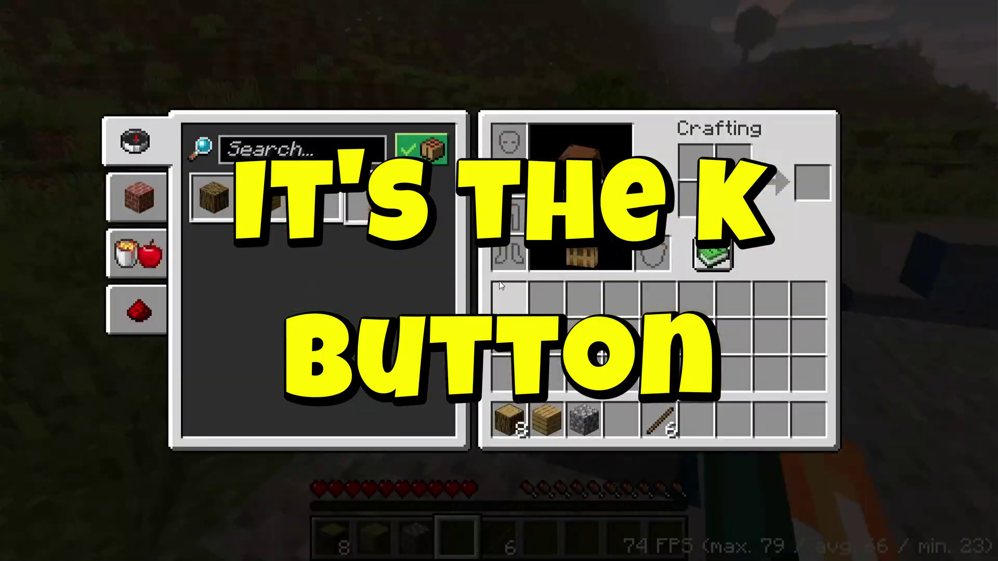
key("e")
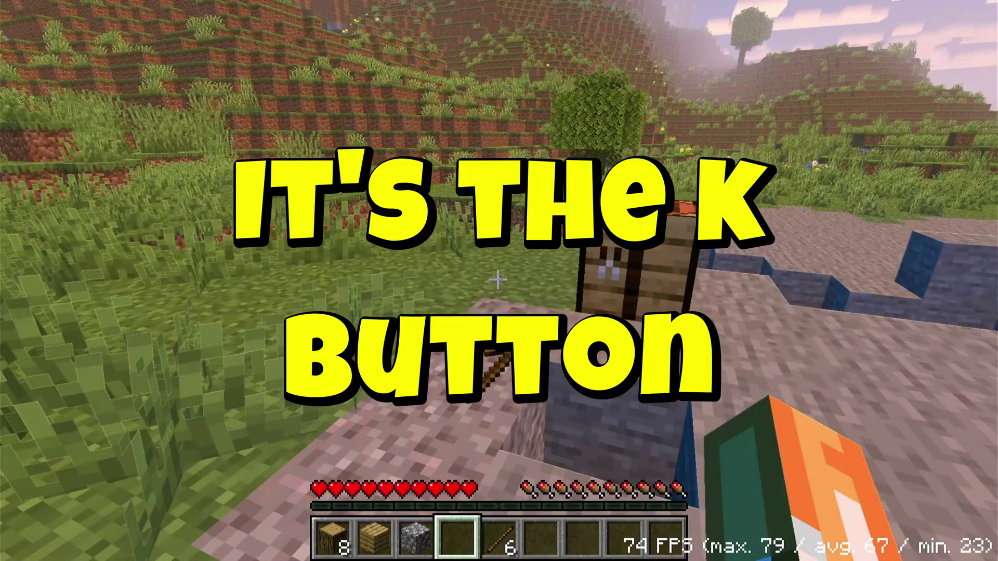
type("twt")
key("Return")
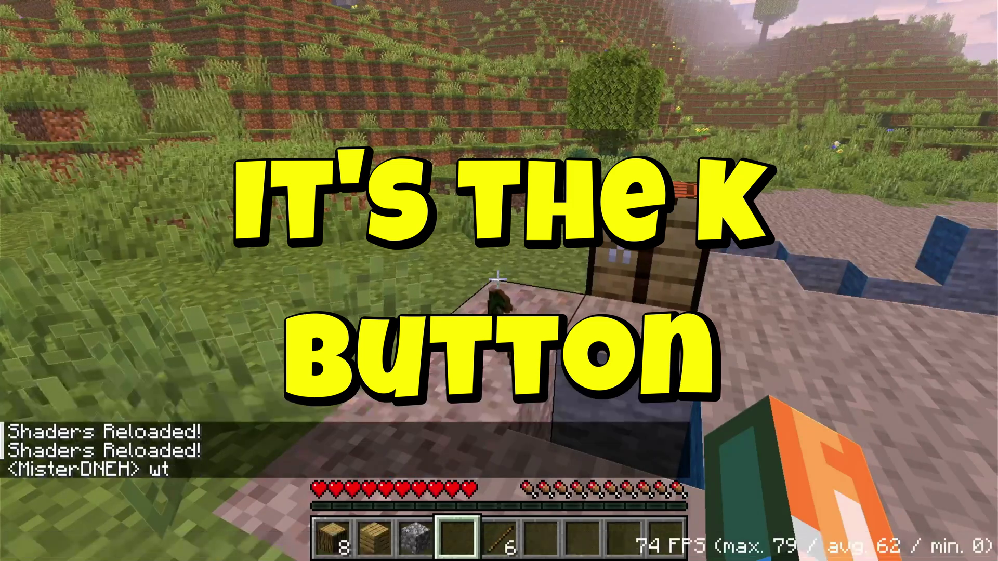
key("Escape")
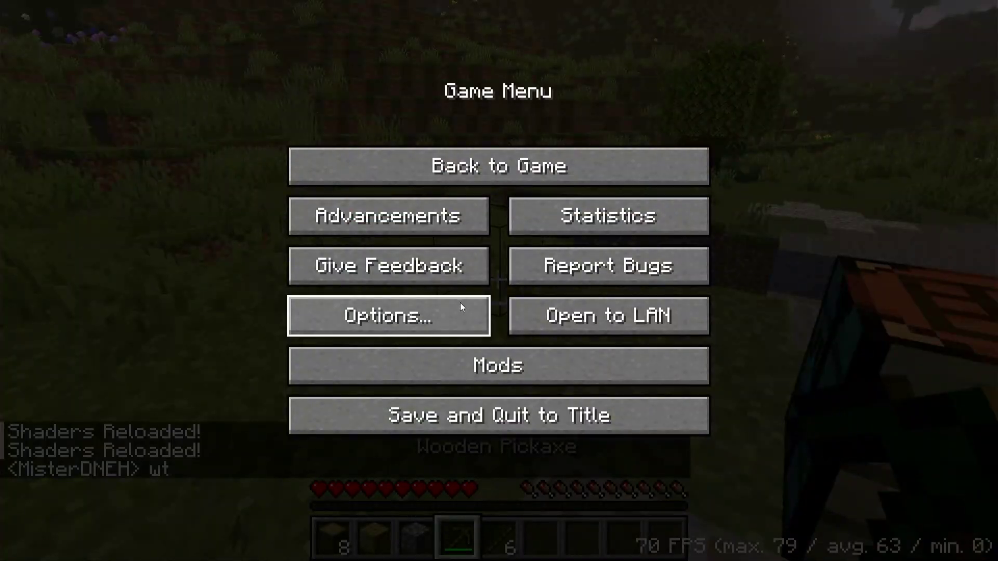
- Select Insanity-Shader-Universal-v1.650.zip as the shader pack and exit the shader list
left_click(460, 306)
left_click(397, 251)
scroll(519, 312, "down", 2)
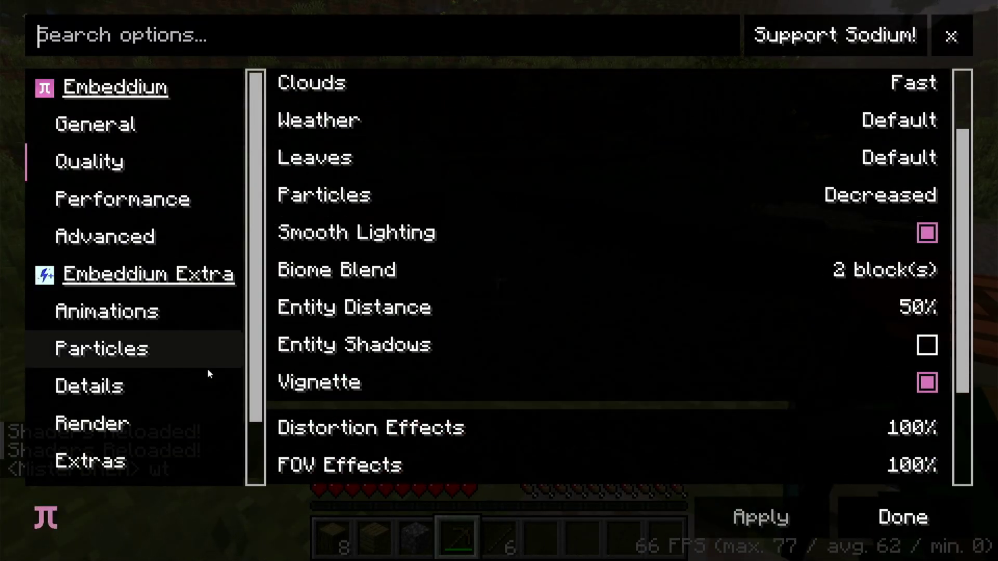
scroll(223, 376, "down", 2)
left_click(179, 462)
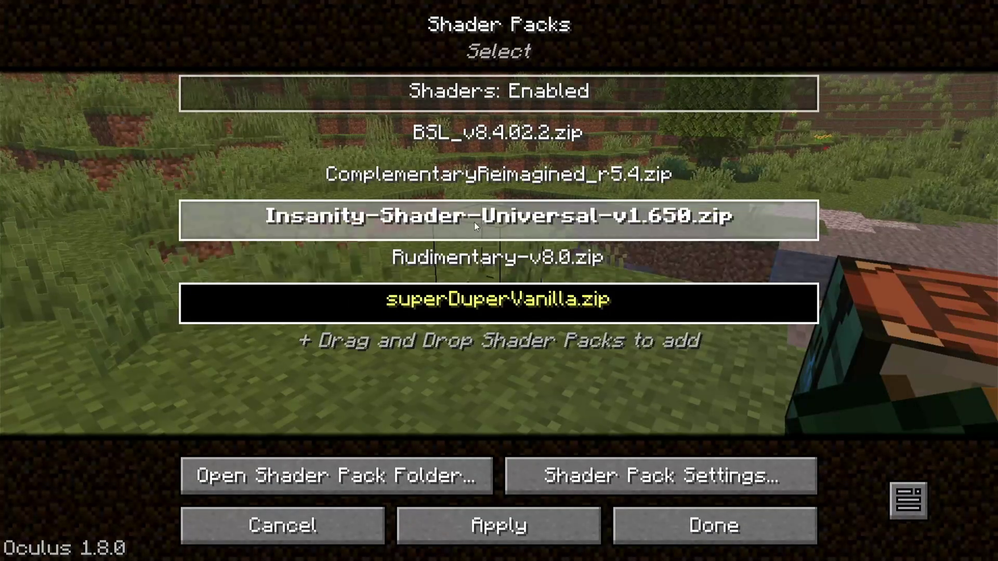
left_click(441, 228)
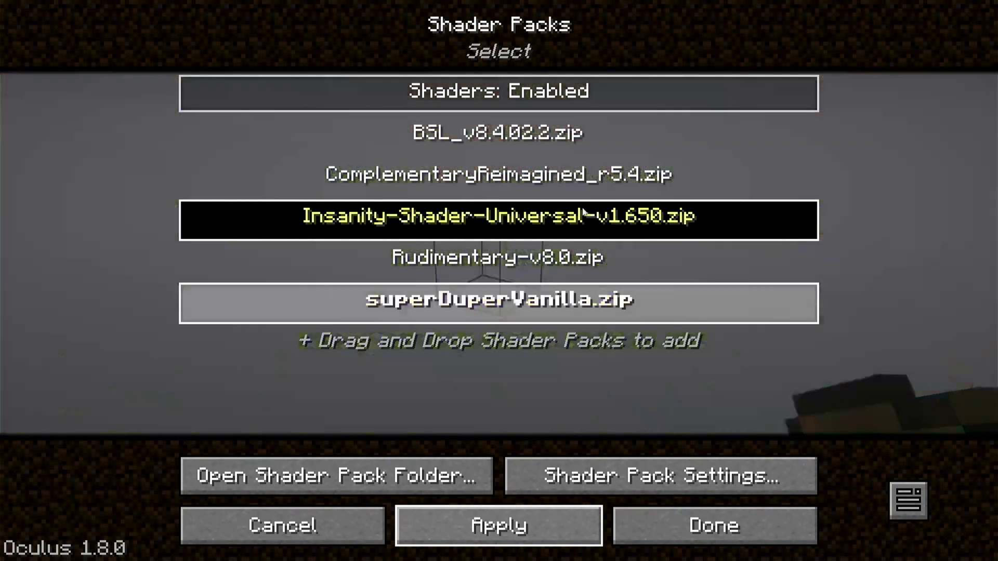
key("Escape")
key("Escape")
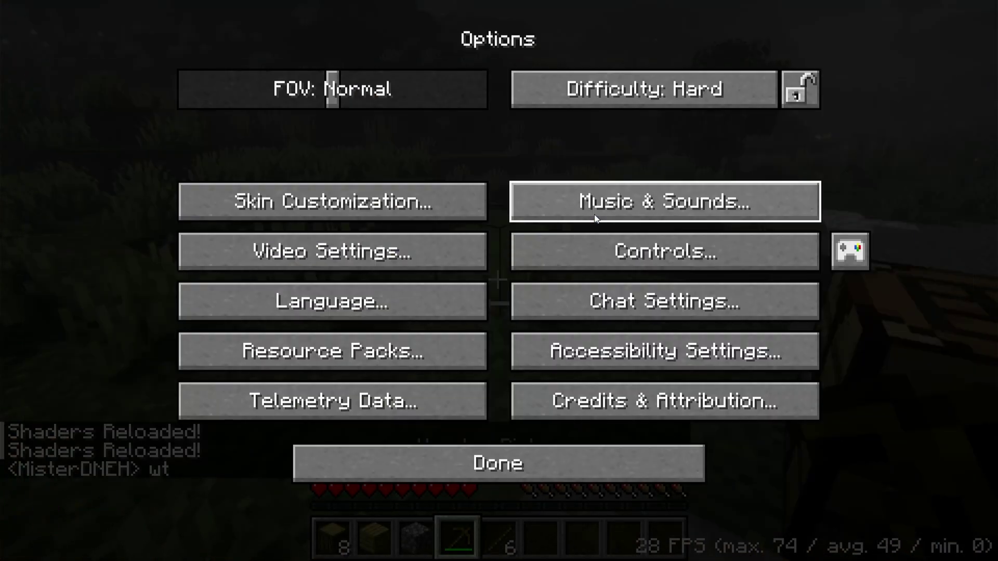
key("Escape")
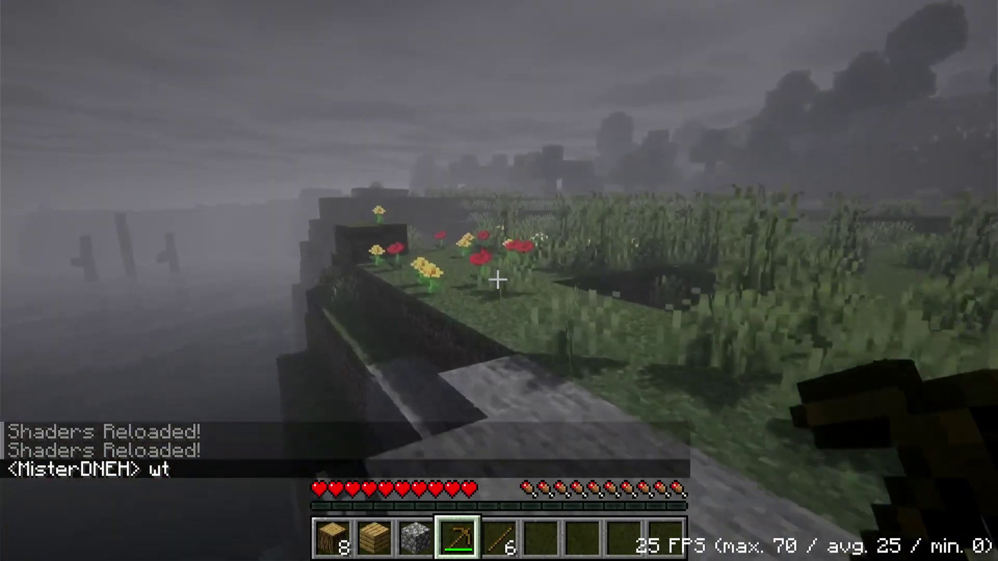
- Walk across the grey, foggy stone plain under the Insanity shader, then pause
key("w")
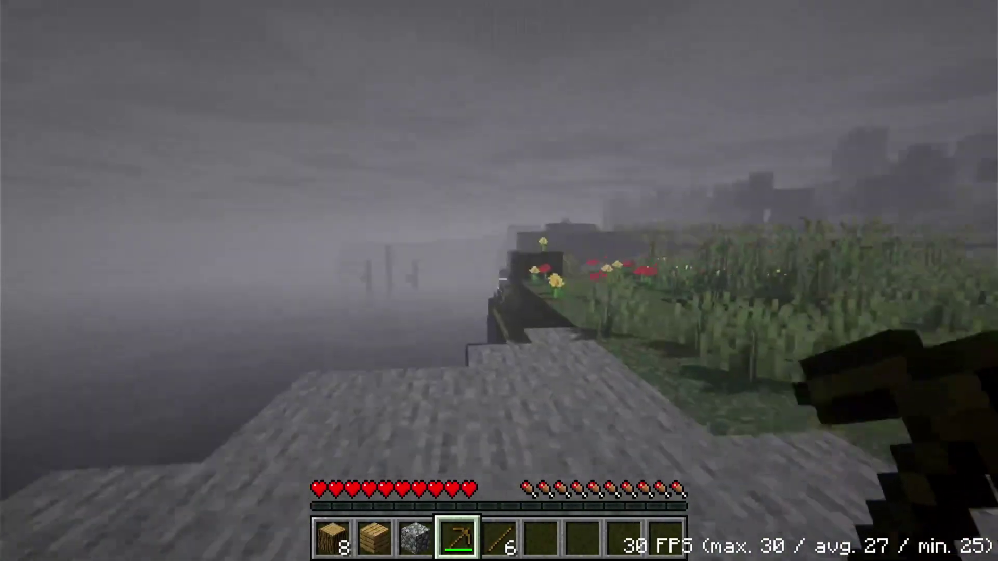
key("Escape")
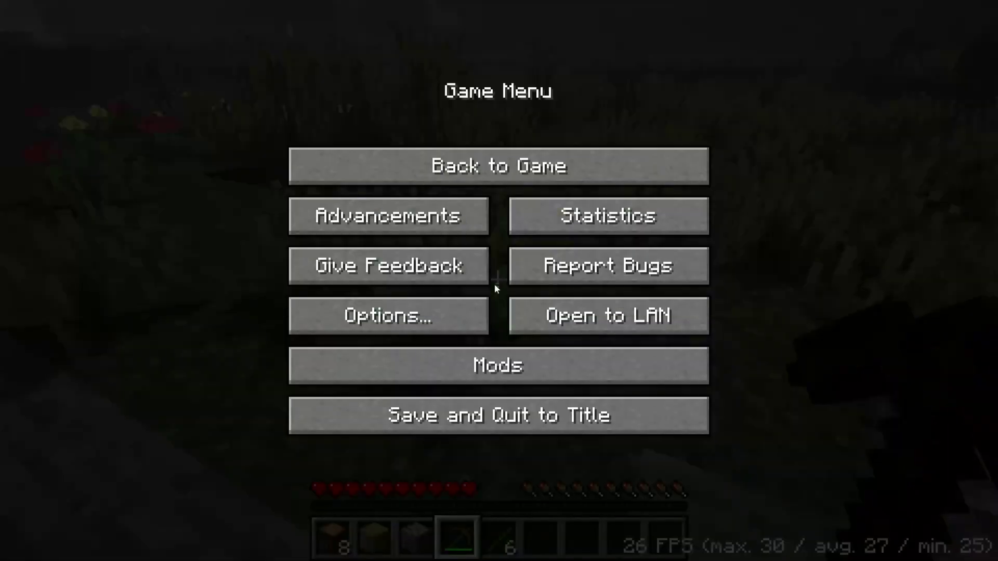
- Cycle the Insanity shader Profile past Quality and Cinematic to Best Performance, then resume play
left_click(414, 320)
left_click(310, 251)
scroll(173, 247, "down", 2)
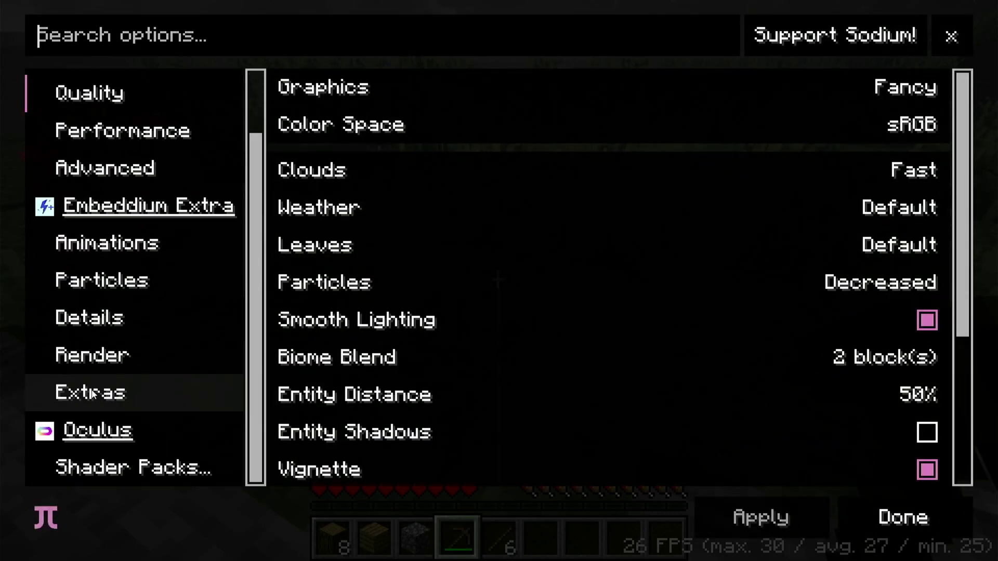
left_click(121, 464)
left_click(563, 459)
left_click(405, 204)
left_click(406, 203)
left_click(404, 201)
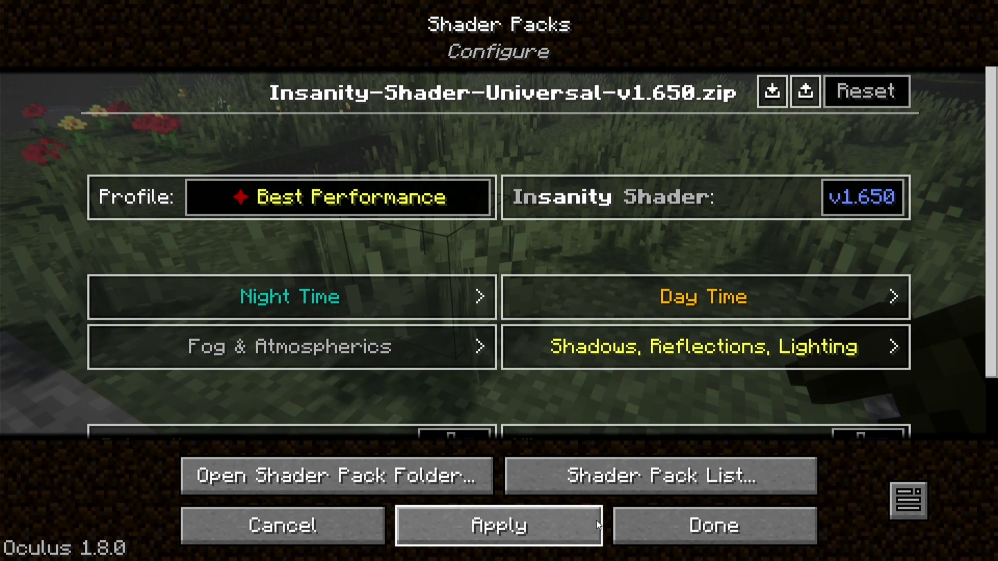
left_click(681, 523)
left_click(675, 525)
key("Escape")
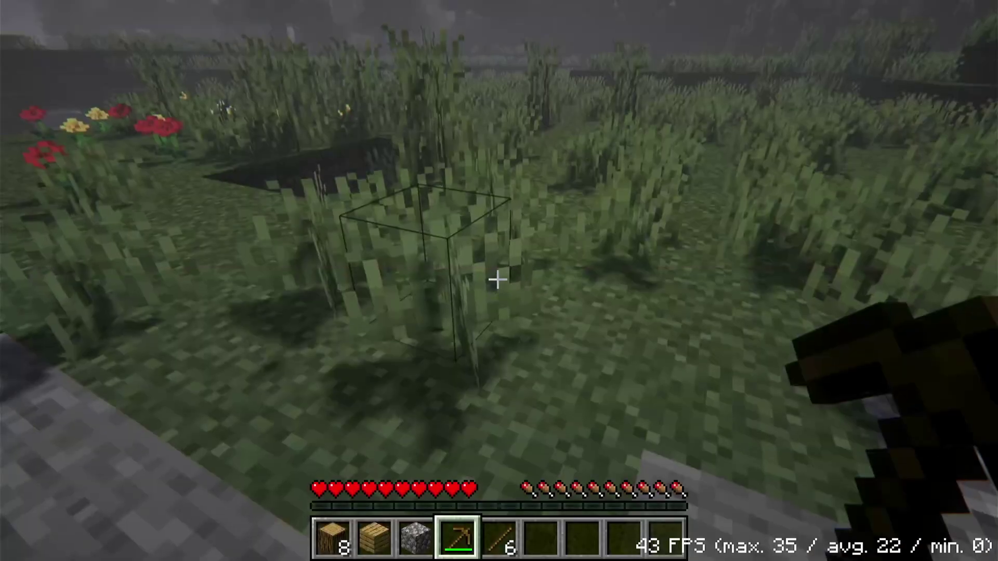
- Break the tall grass nearby to collect wheat seeds
key("w")
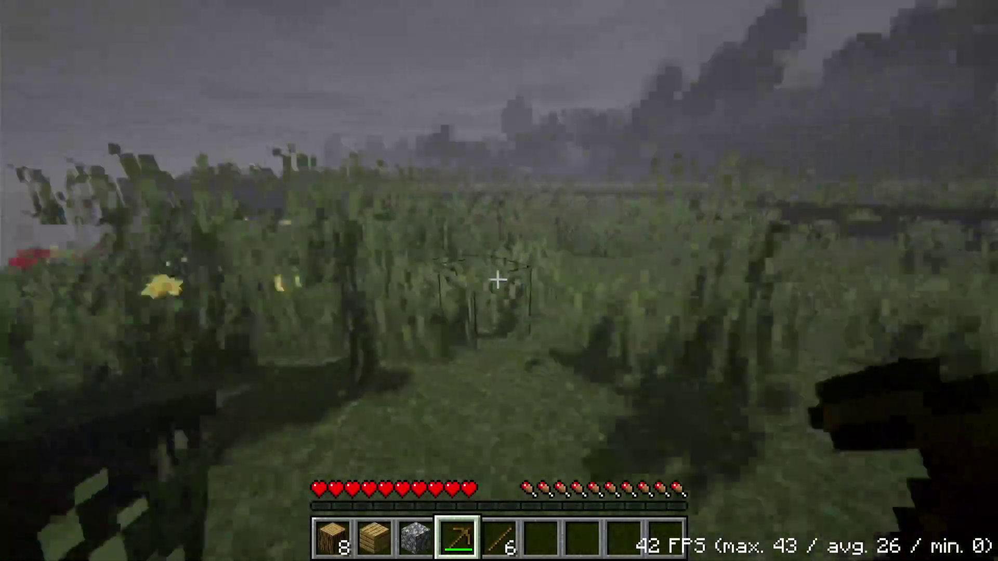
left_click(497, 280)
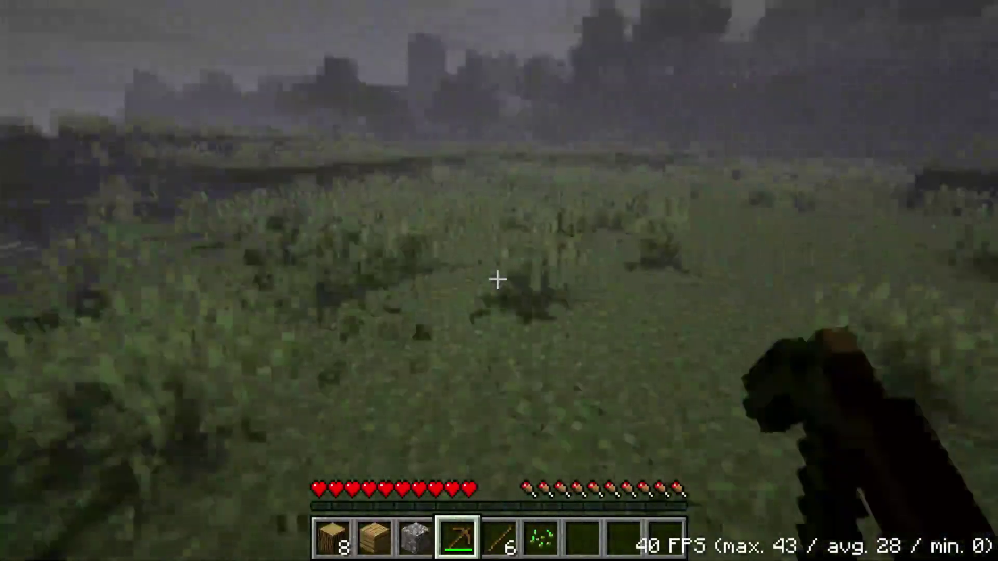
left_click(497, 280)
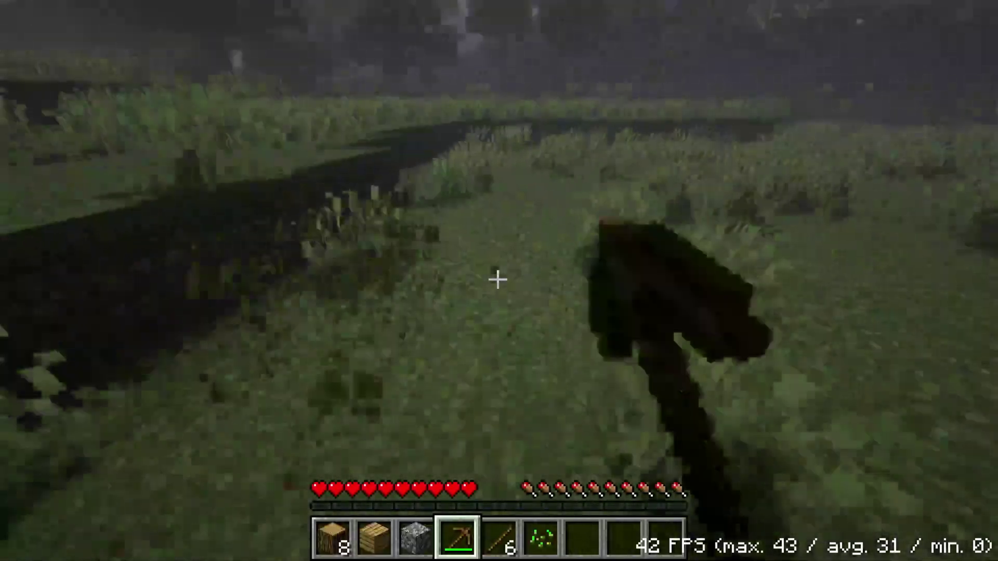
left_click(497, 281)
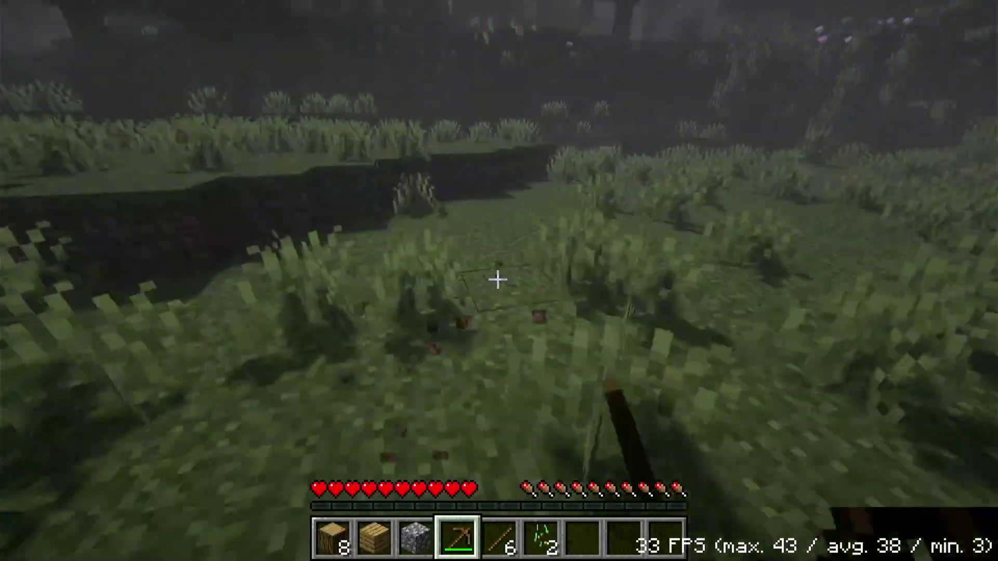
left_click(498, 280)
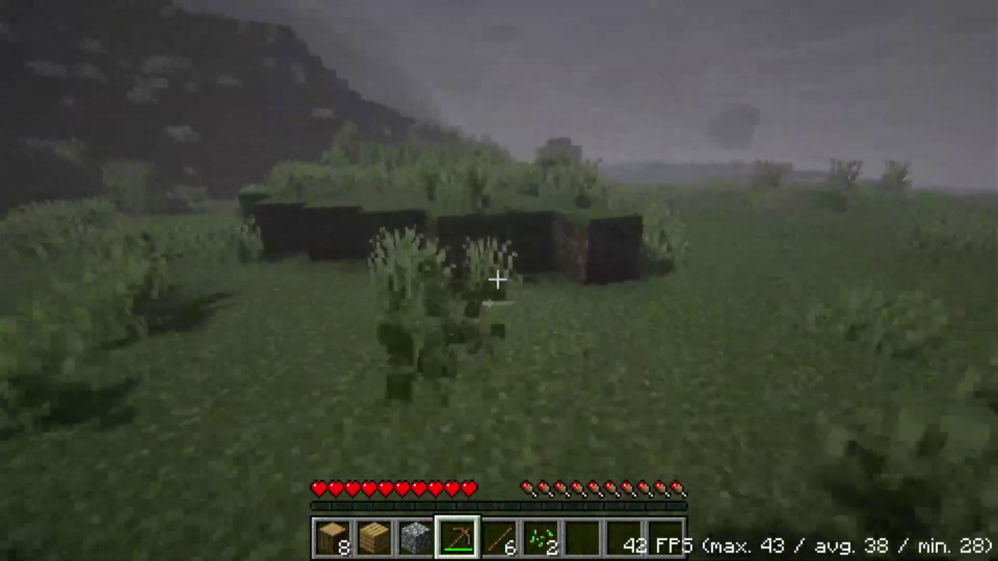
left_click(498, 280)
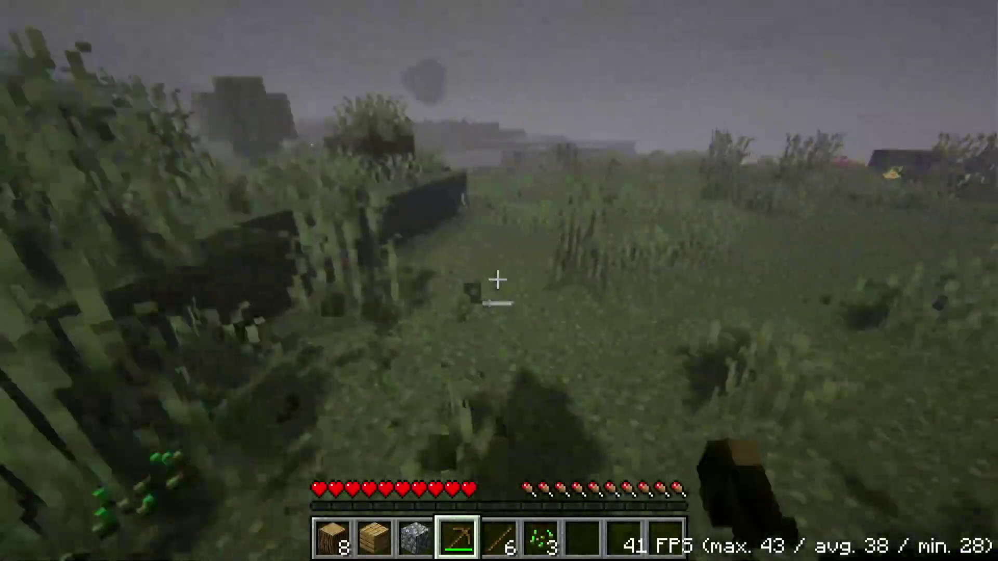
left_click(497, 280)
left_click(498, 280)
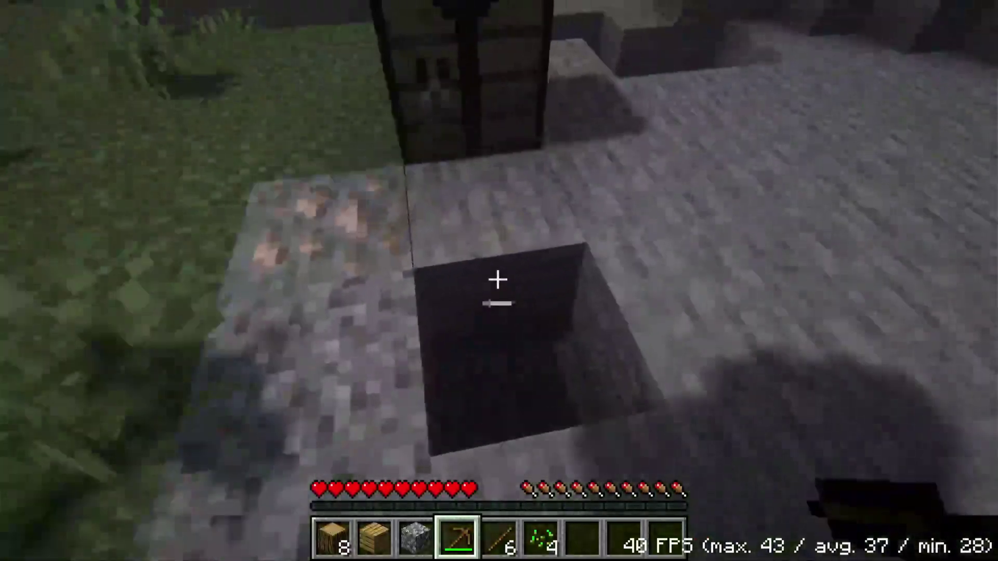
- Mine several stone blocks with the wooden pickaxe to gather cobblestone
left_click(497, 280)
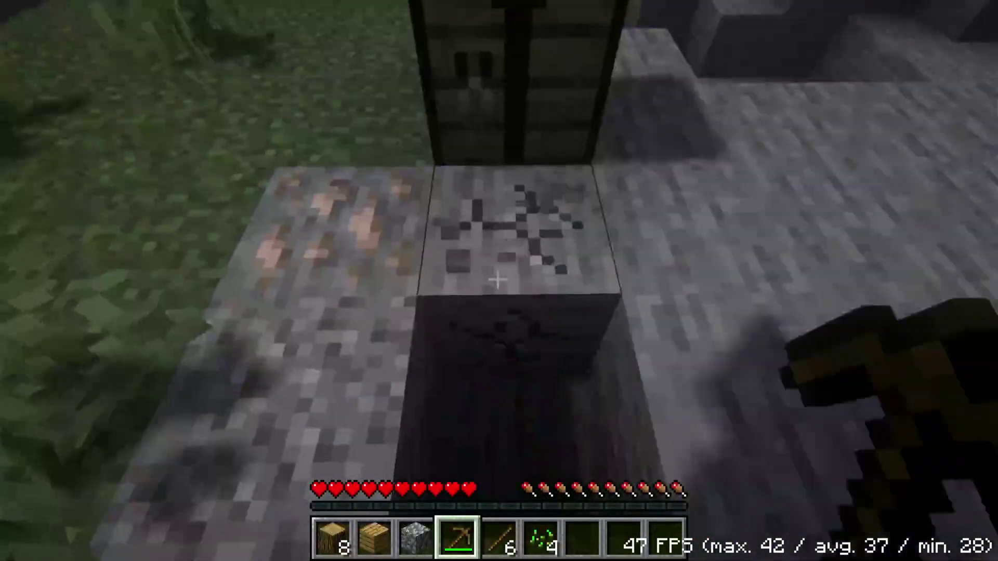
left_click(497, 280)
left_click(497, 280)
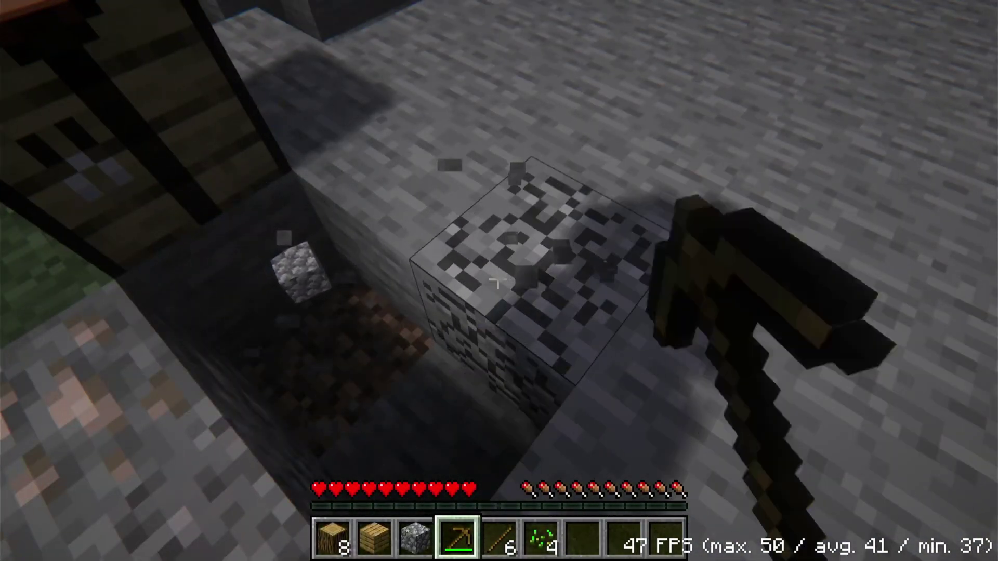
left_click(497, 280)
left_click(497, 280)
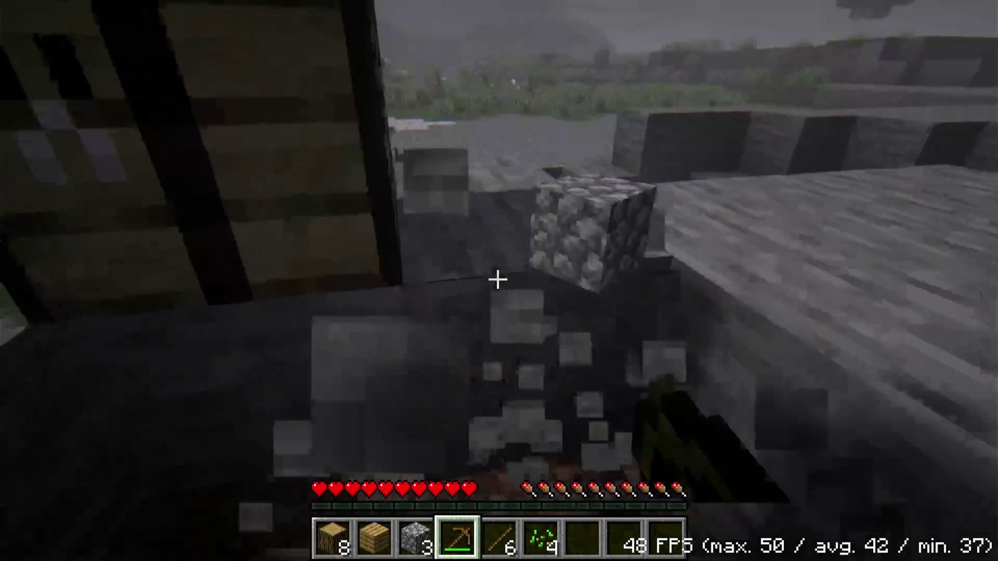
left_click(497, 280)
left_click(497, 280)
left_click(497, 280)
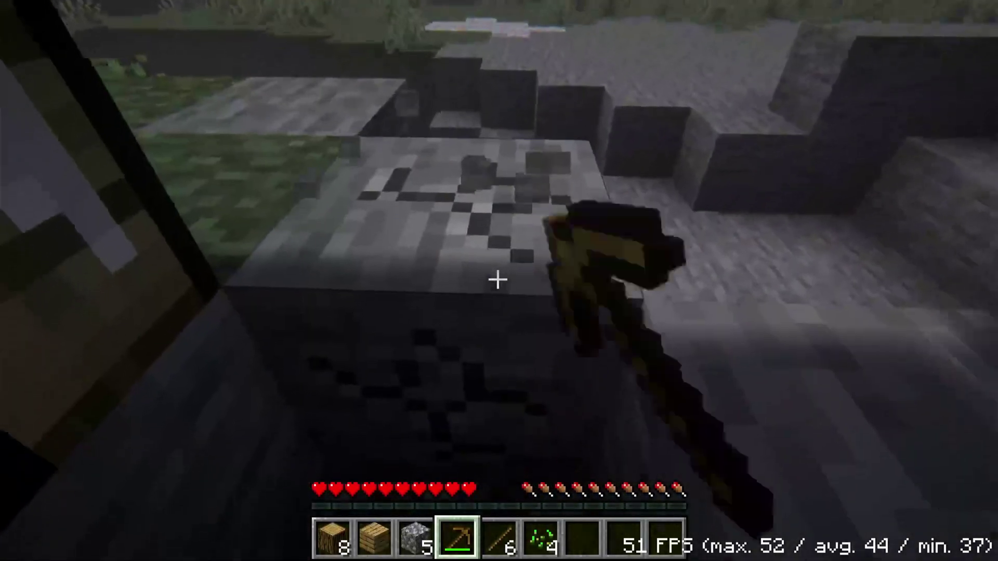
left_click(497, 280)
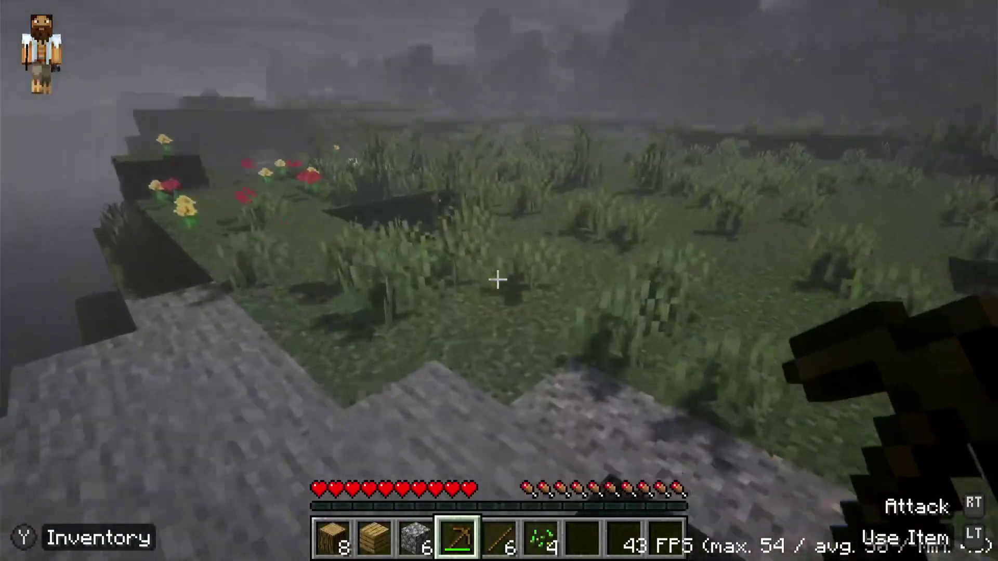
- Craft a stone pickaxe from three cobblestone, break grass for more seeds, and pause the game
right_click(497, 280)
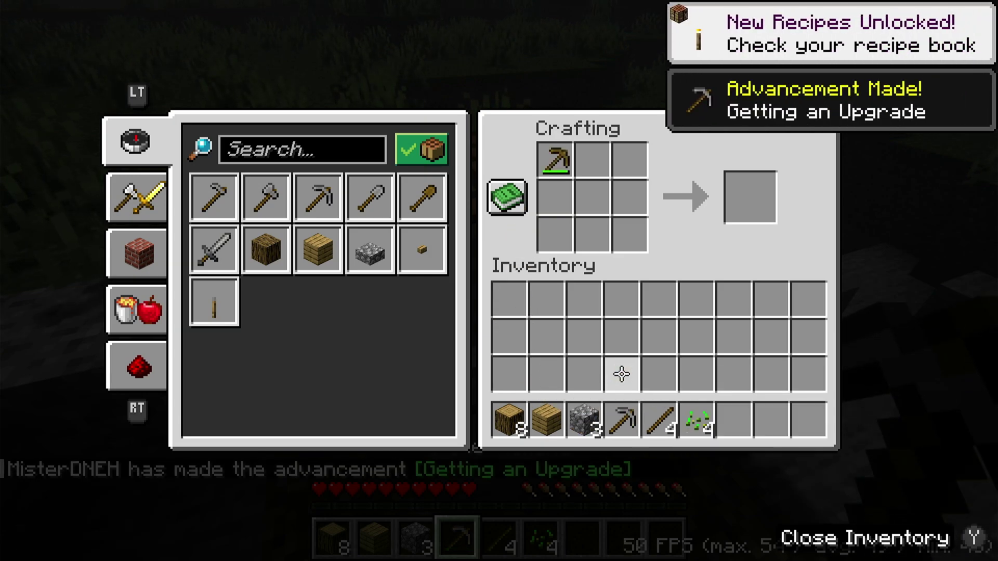
key("e")
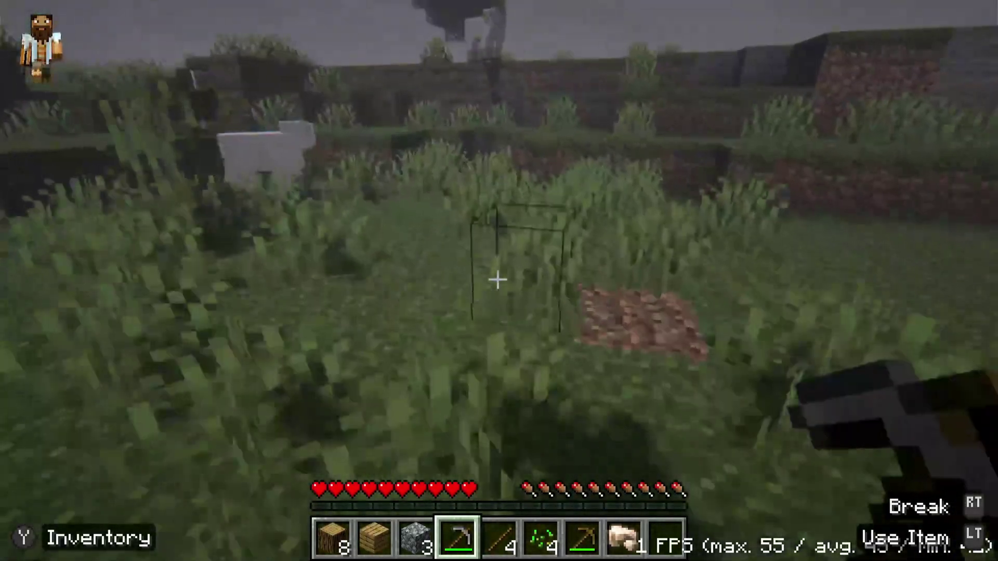
left_click(498, 280)
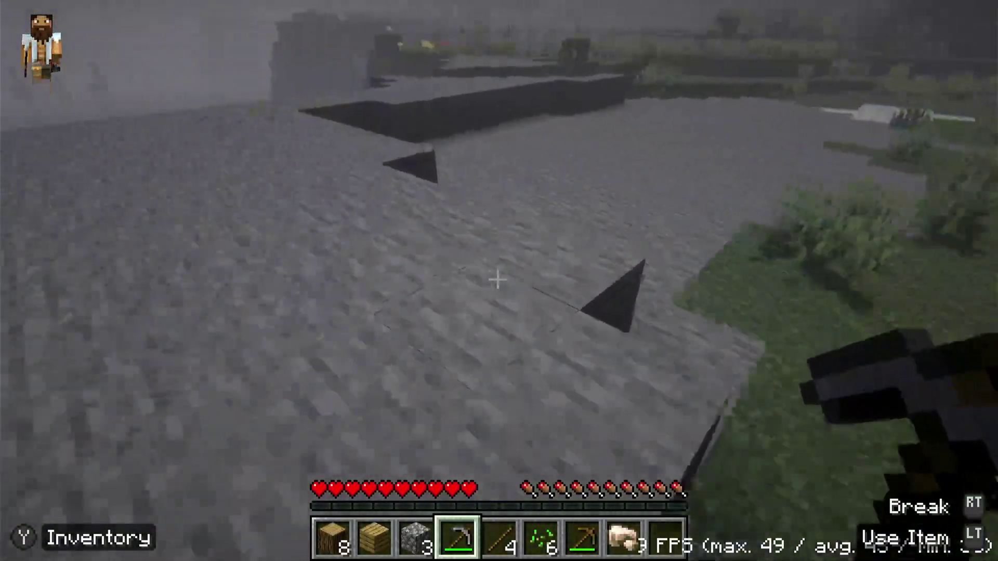
key("Escape")
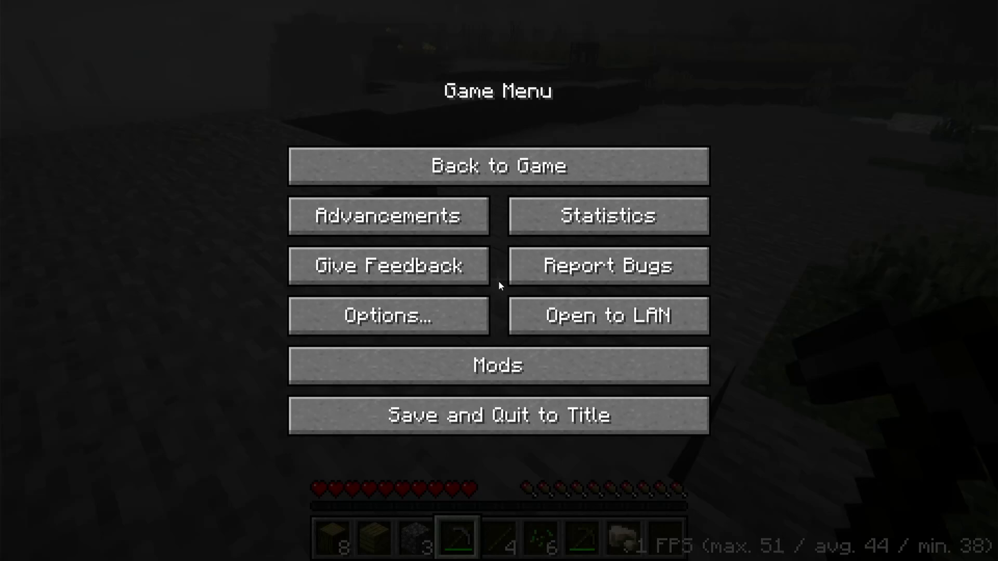
- Disable shaders in Video Settings' Shader Packs list and apply the change
left_click(462, 309)
left_click(415, 269)
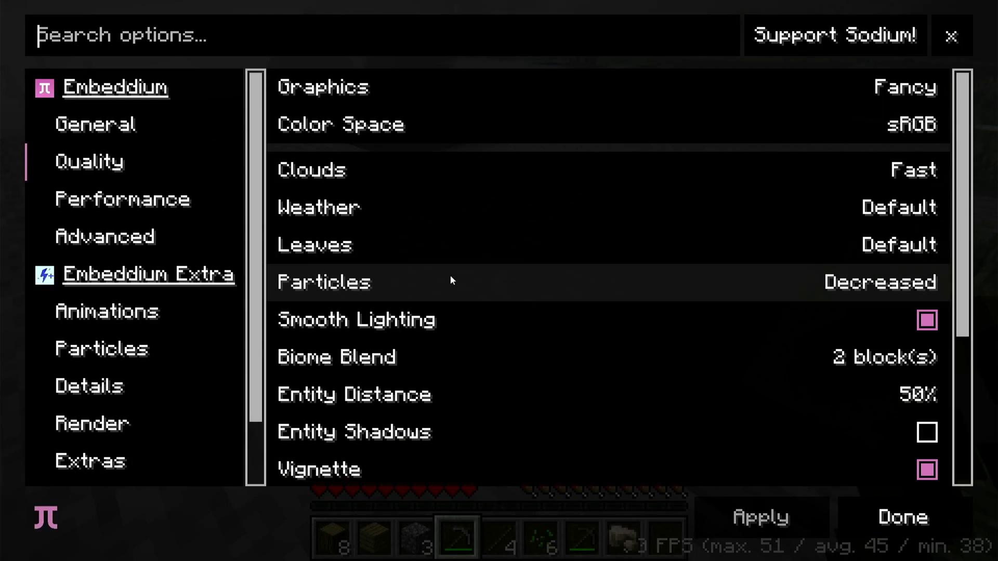
left_click(93, 470)
left_click(499, 92)
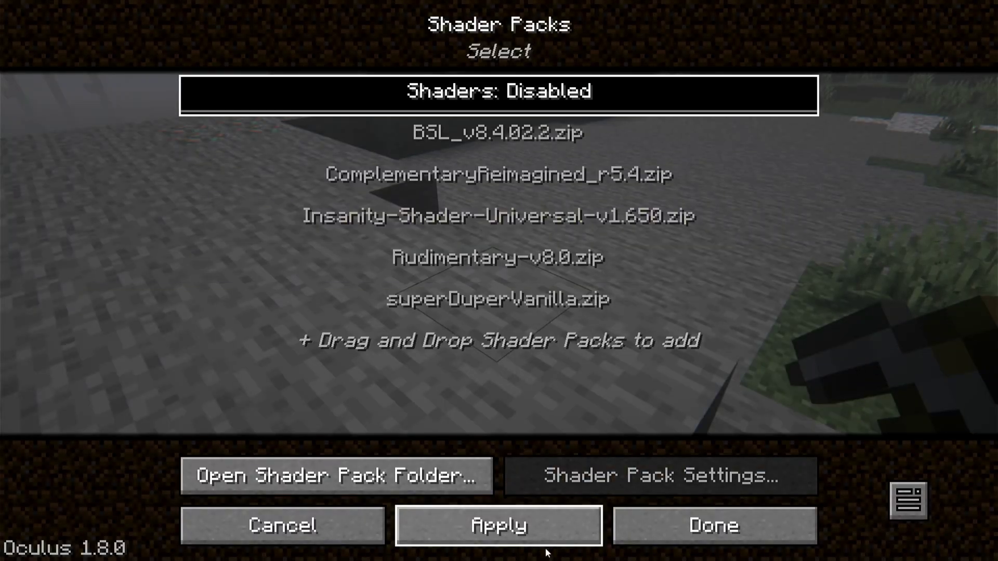
left_click(546, 540)
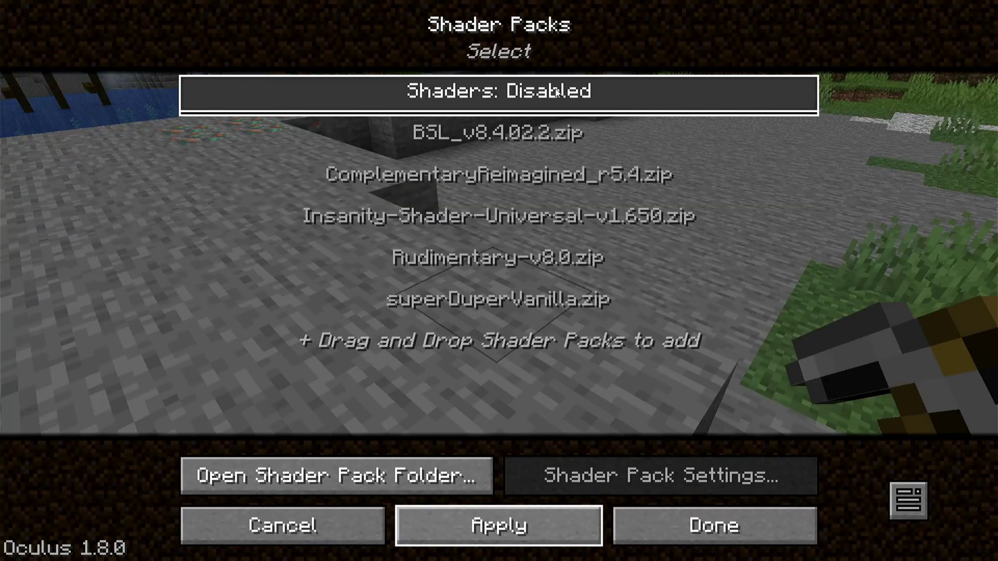
key("Escape")
key("Escape")
key("Escape")
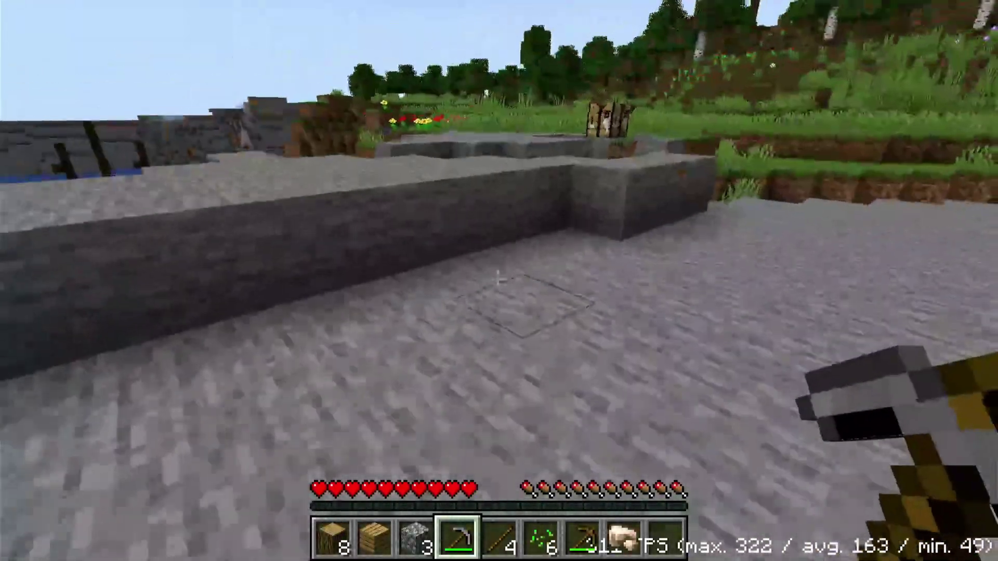
- Walk toward the crafting table in plain vanilla lighting, then return to Options
key("w")
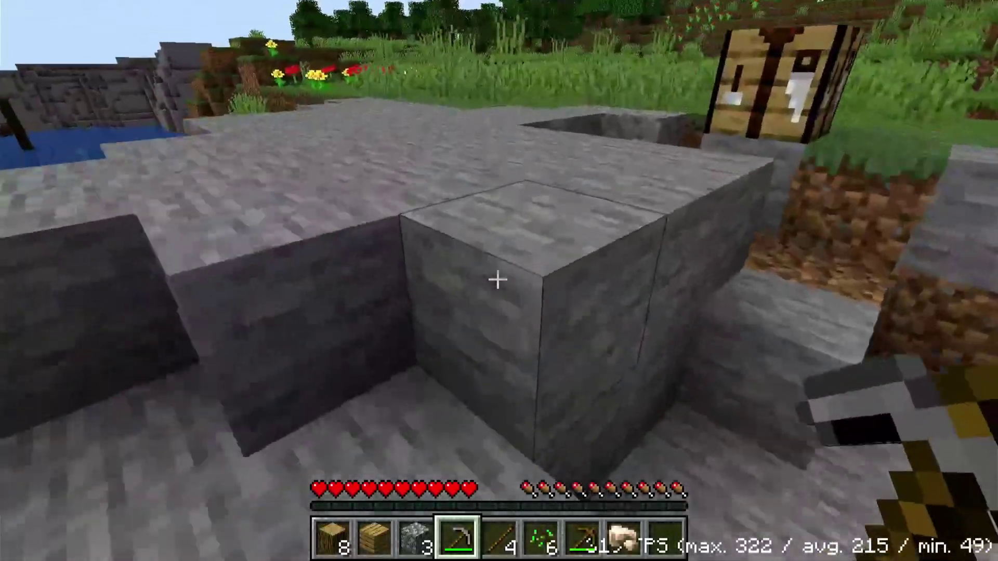
key("w")
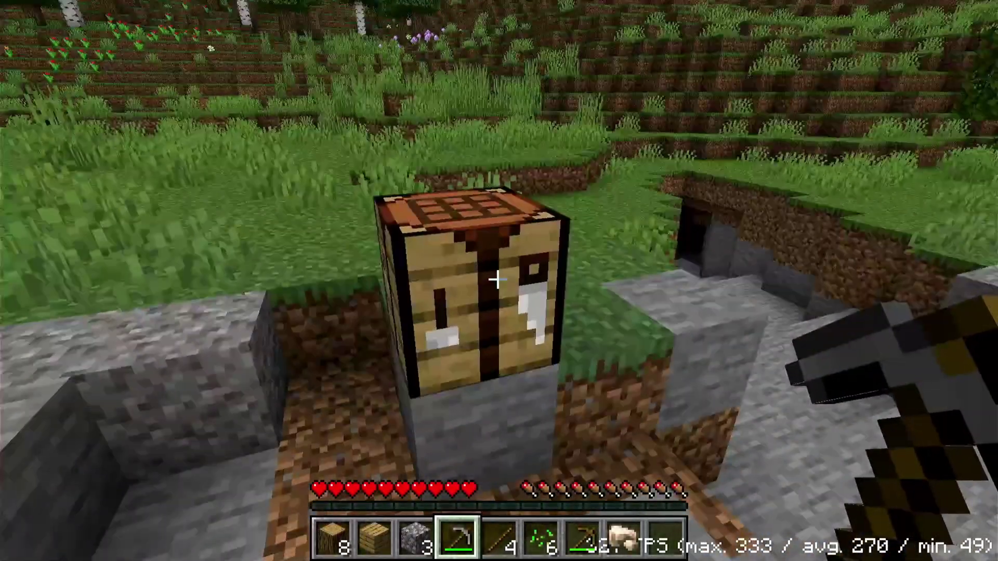
key("Escape")
left_click(448, 310)
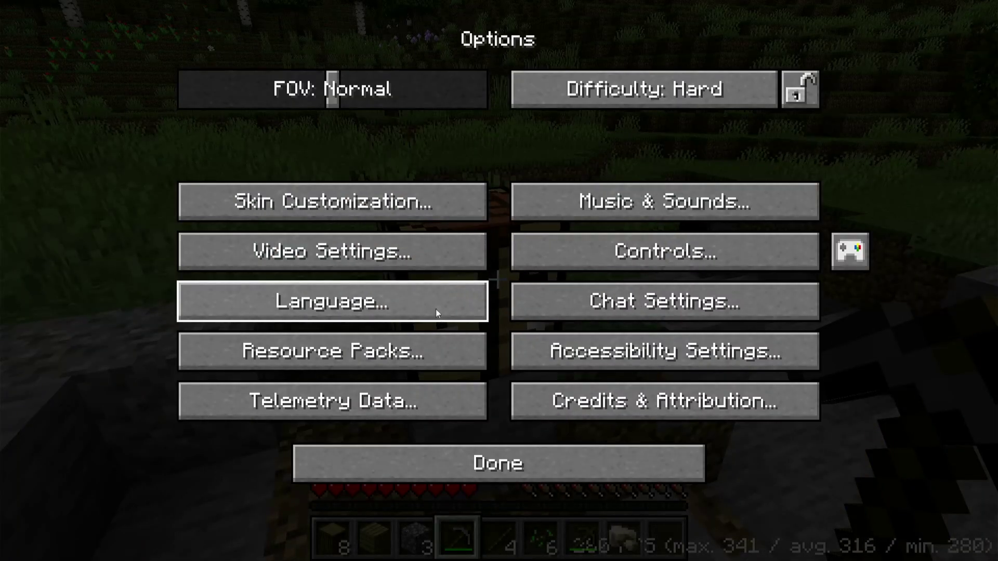
- Turn shaders back on in the Shader Packs list and return to the shaded world
left_click(407, 254)
scroll(210, 416, "down", 2)
left_click(208, 468)
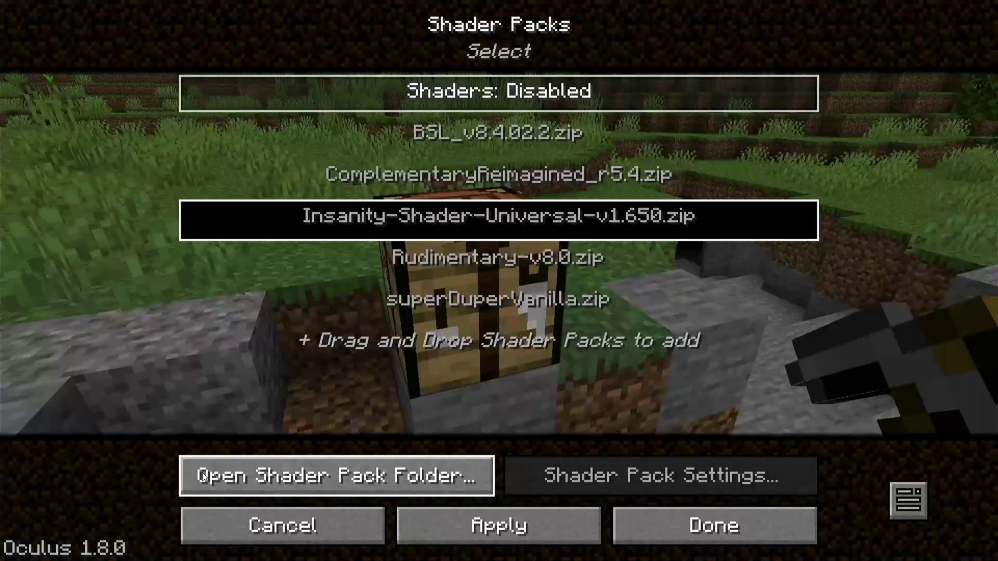
left_click(520, 94)
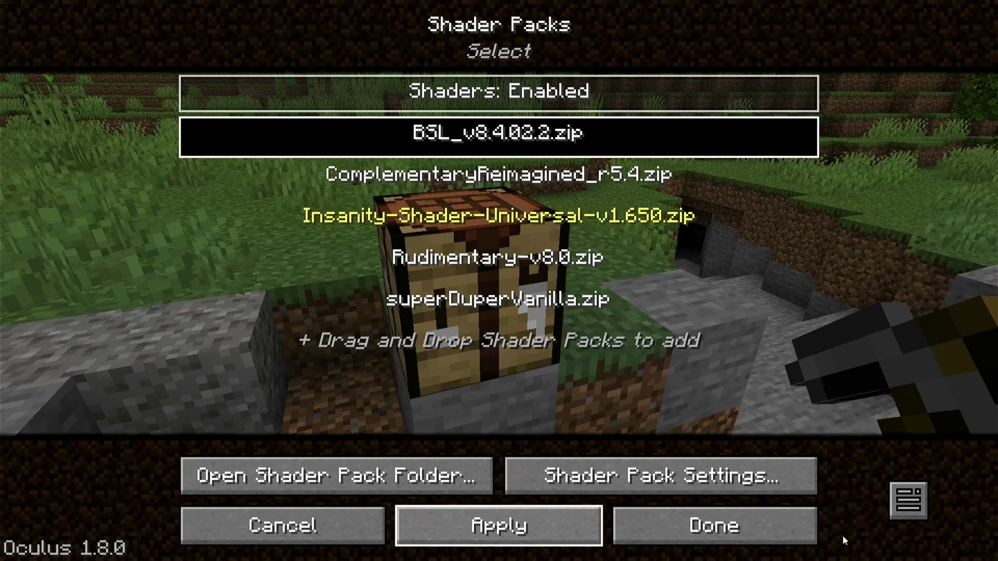
key("Escape")
key("Escape")
key("Escape")
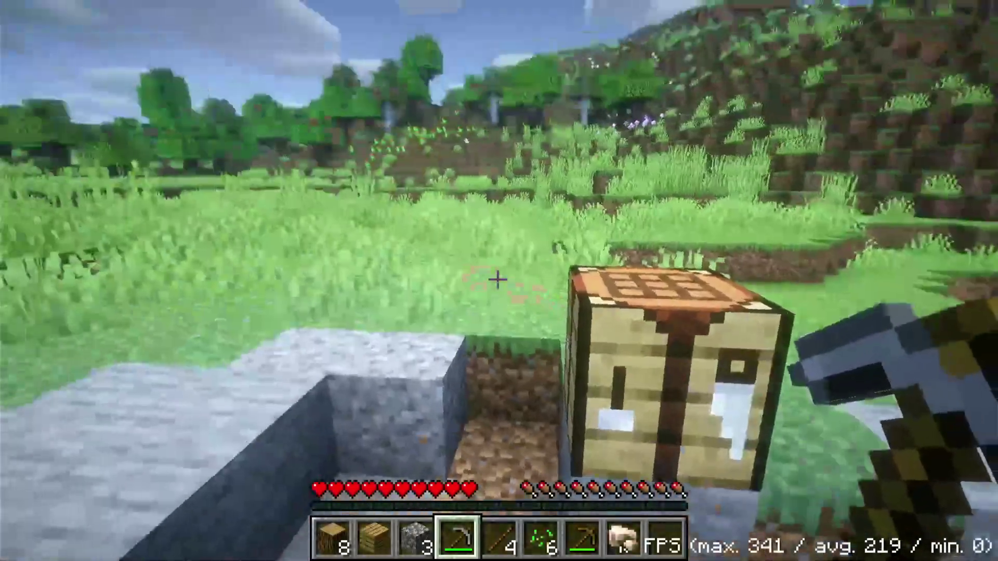
key("w")
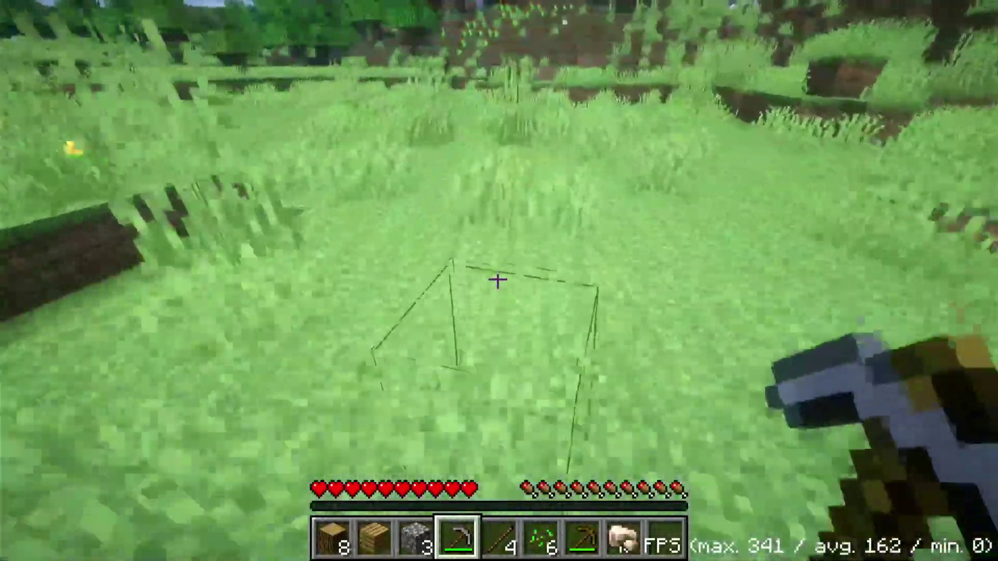
key("w")
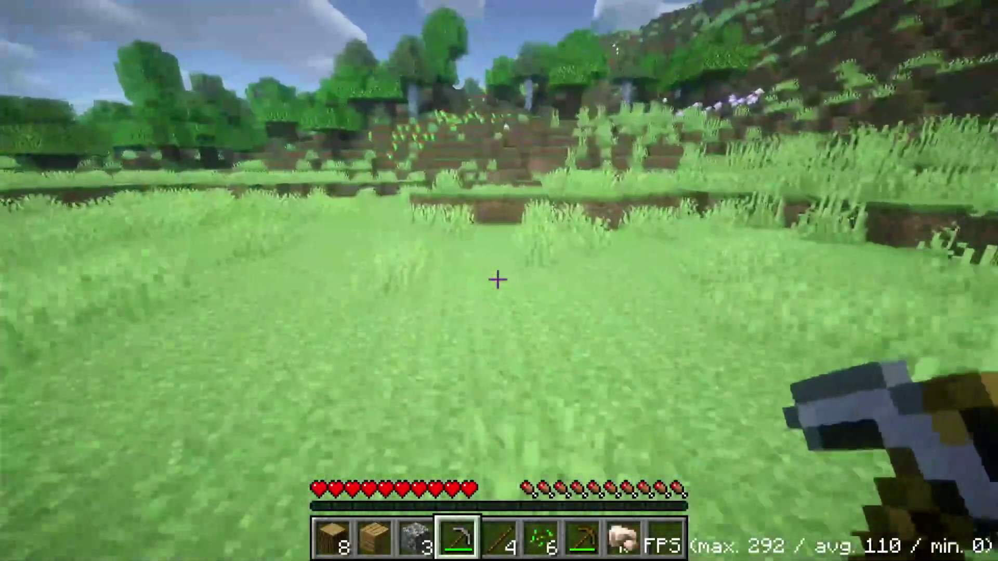
key("w")
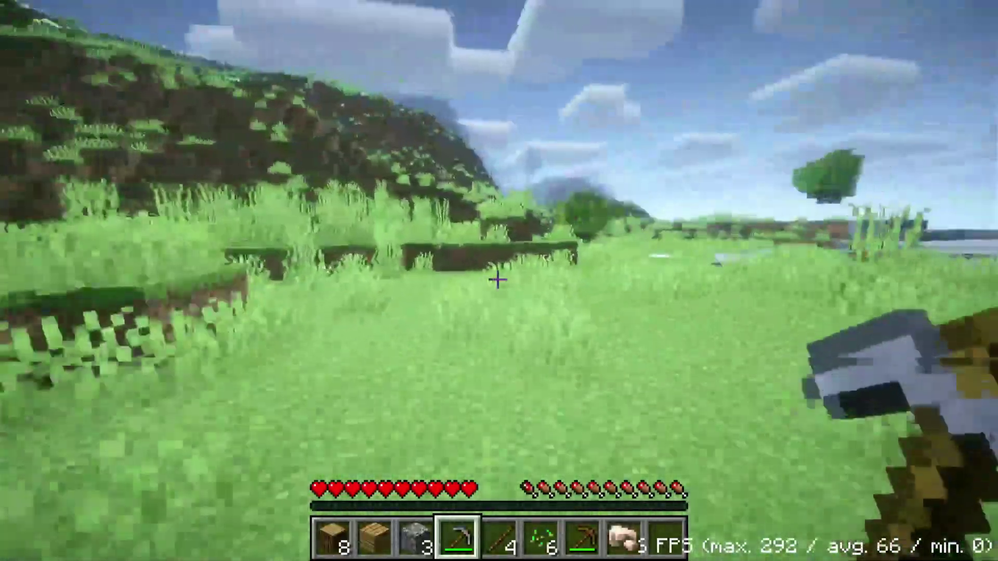
key("w")
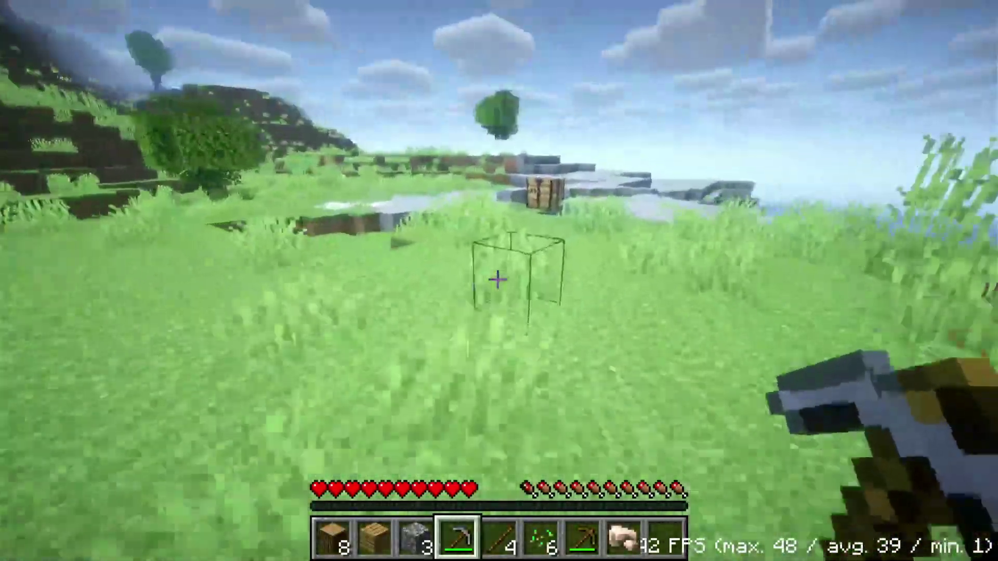
key("w")
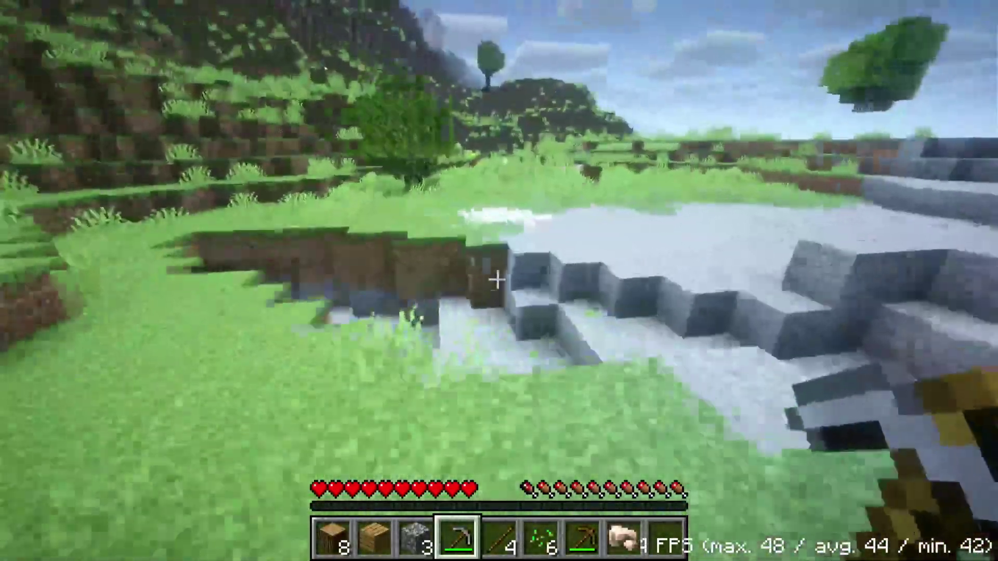
key("w")
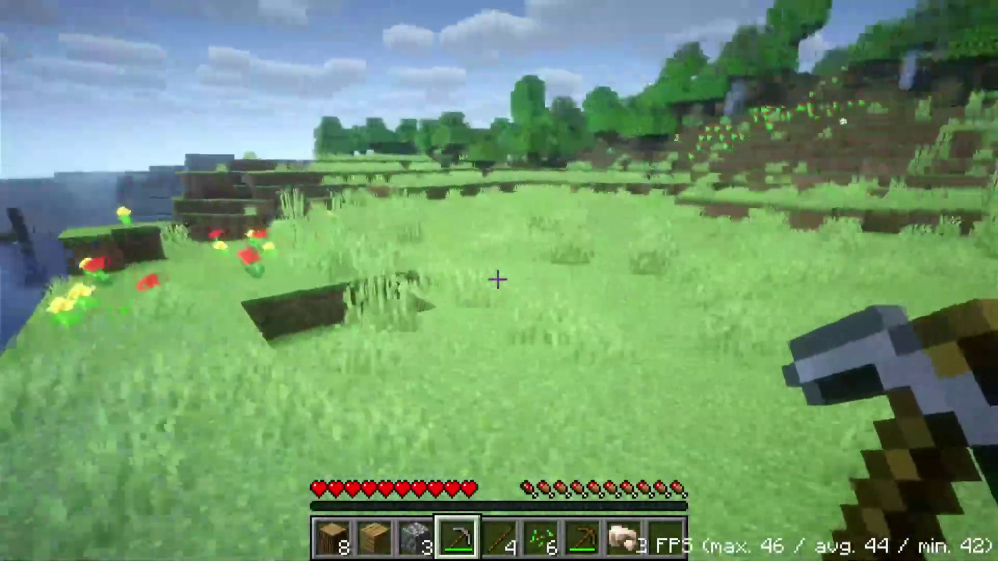
key("w")
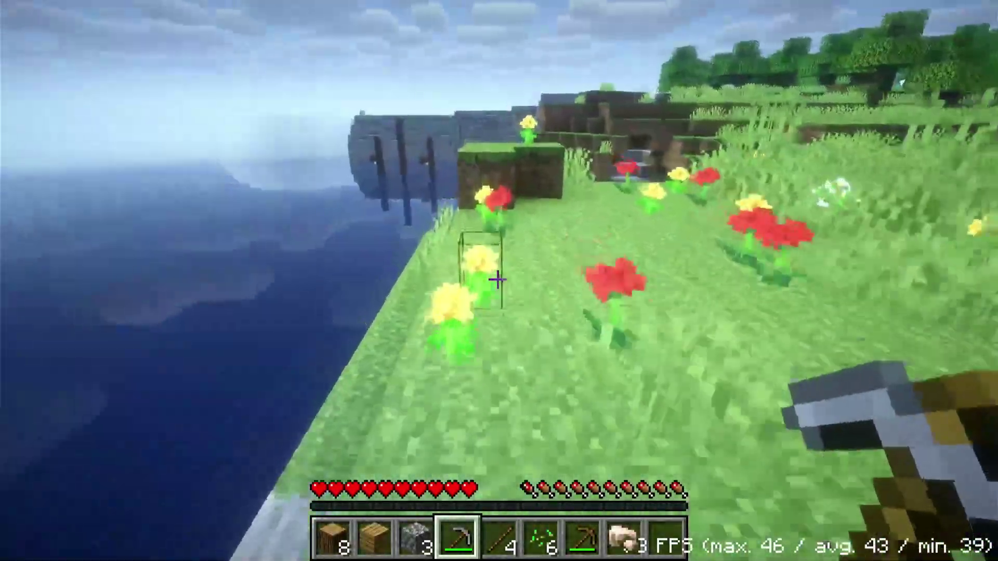
key("w")
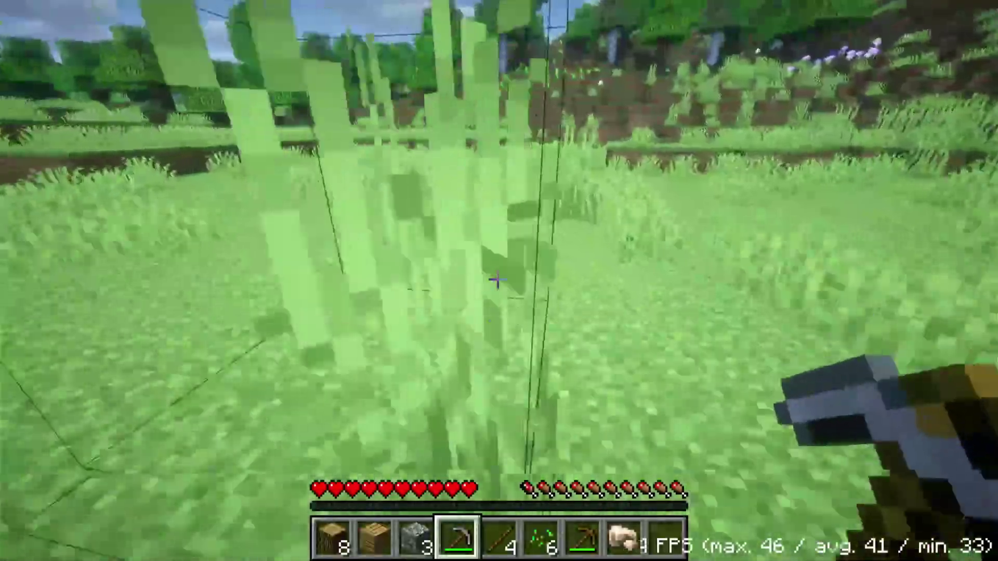